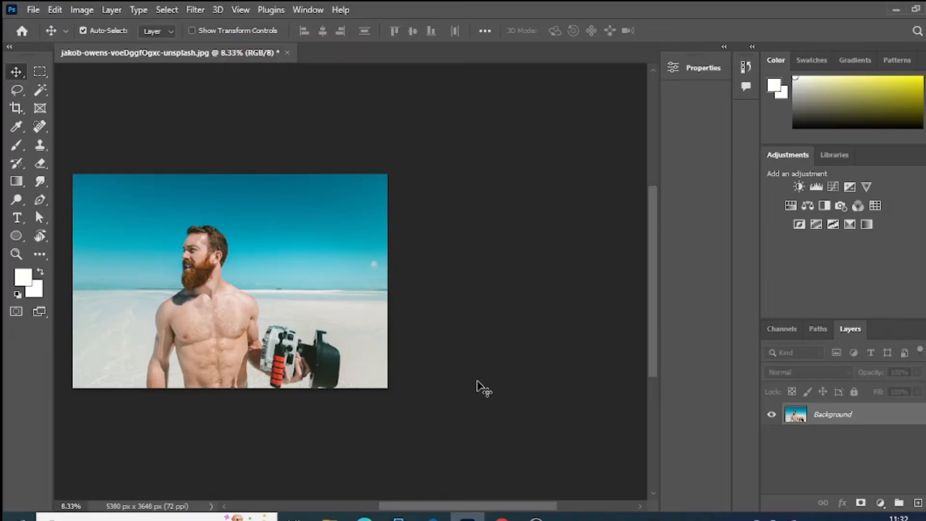
Extend the canvas beyond the photo's right edge to about 10197 px wide using the Crop tool with Delete Cropped Pixels on
drag(405, 507, 381, 505)
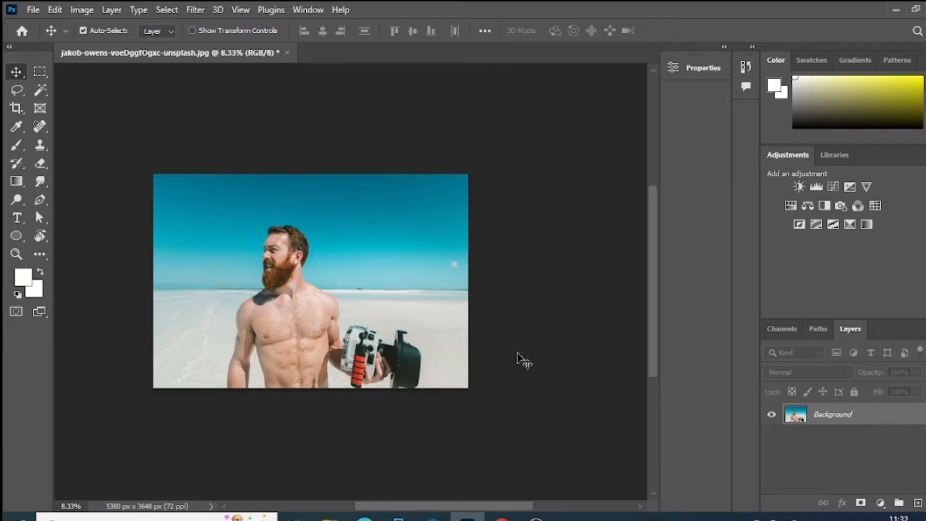
click(15, 108)
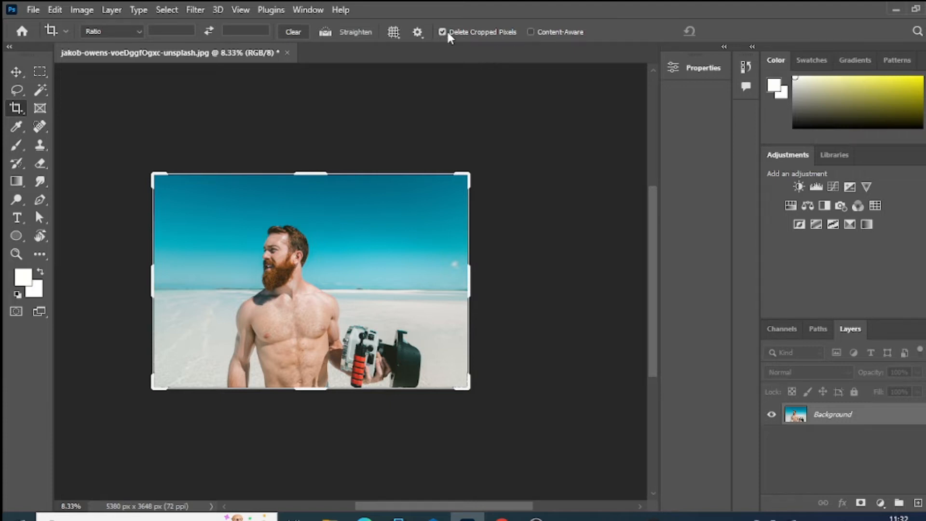
drag(472, 281, 604, 277)
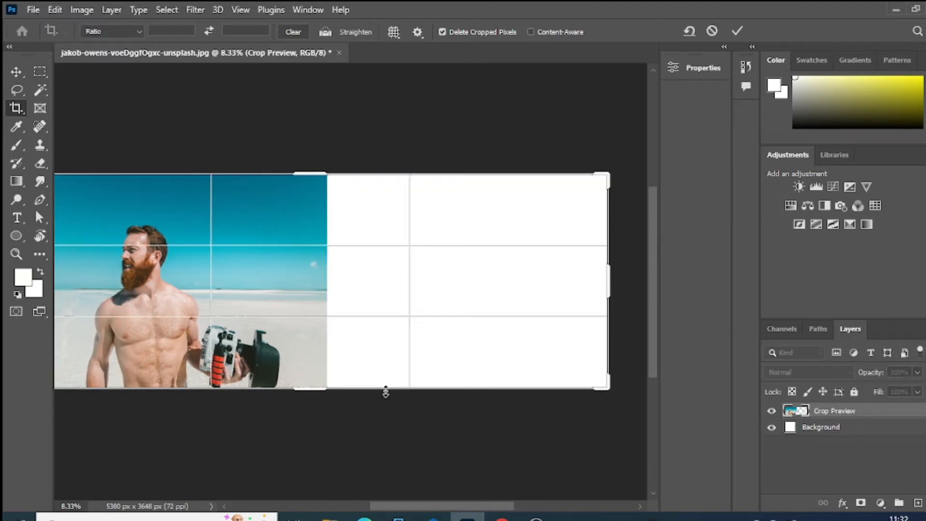
click(16, 71)
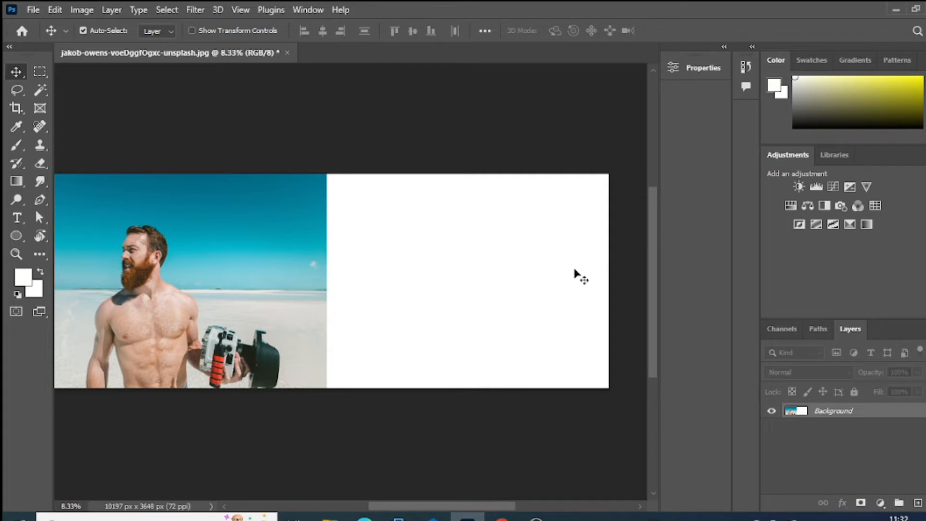
Convert the Background to a normal layer and move the photo down and to the right on the canvas
drag(428, 289, 467, 262)
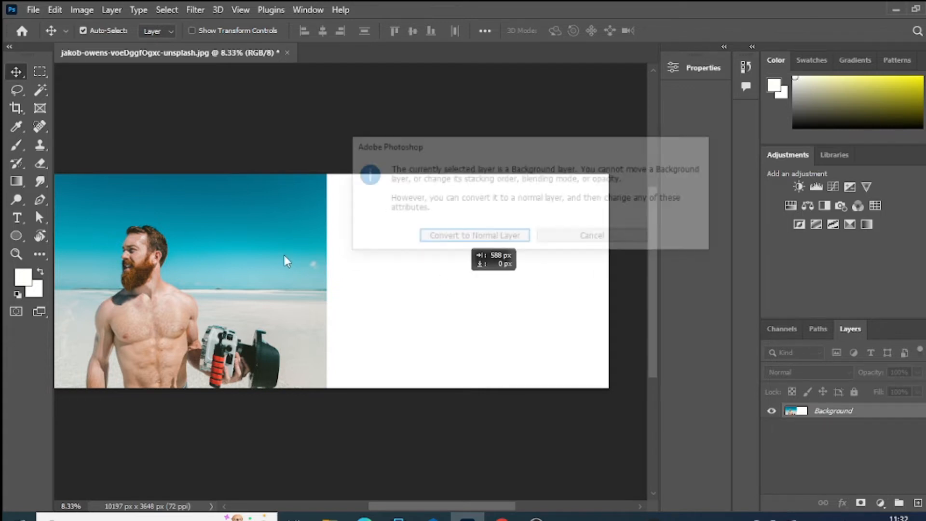
click(474, 237)
mouse_move(319, 273)
mouse_down()
mouse_move(464, 260)
mouse_move(328, 266)
mouse_move(325, 257)
mouse_move(310, 276)
mouse_up()
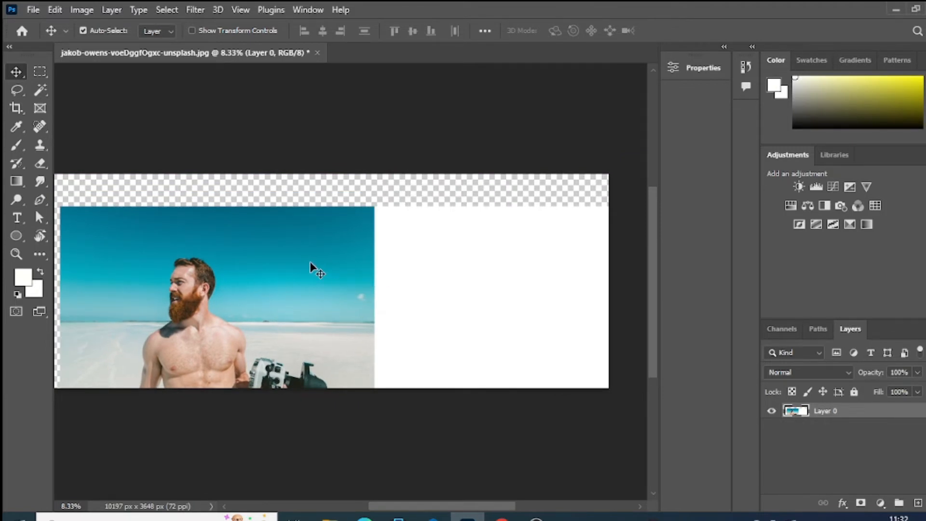
Undo the photo move, the layer conversion and the canvas extension
key(ctrl+z)
key(ctrl+z)
key(ctrl+z)
key(ctrl+z)
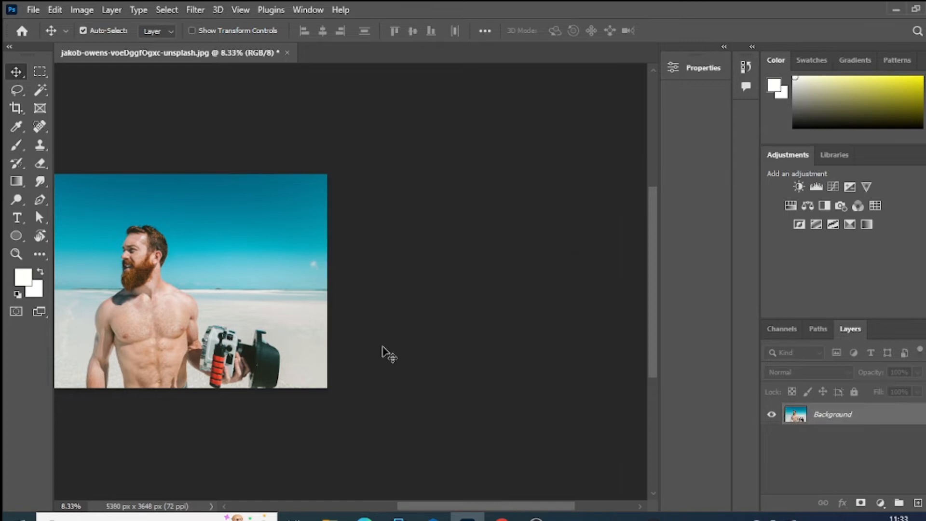
With Delete Cropped Pixels off, extend the canvas beyond the photo's right edge to about 13011 px wide using the Crop tool
drag(441, 508, 408, 511)
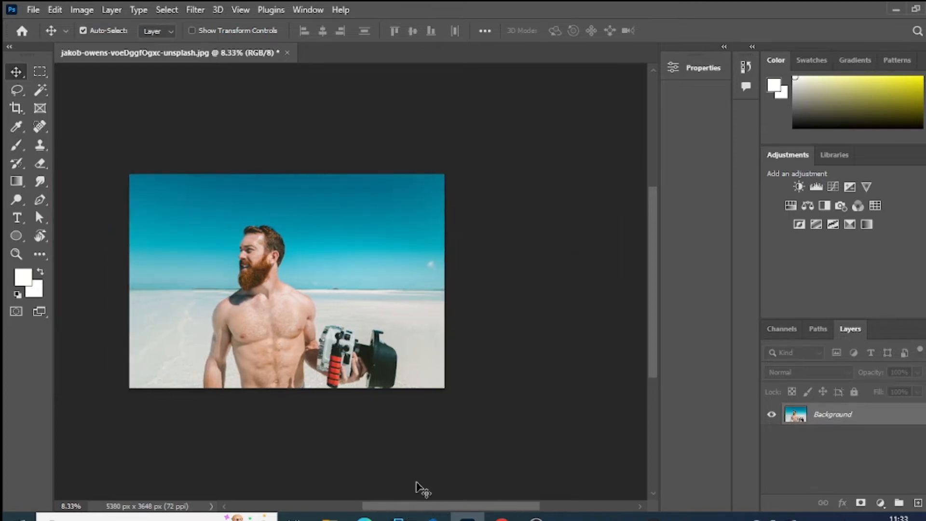
click(16, 108)
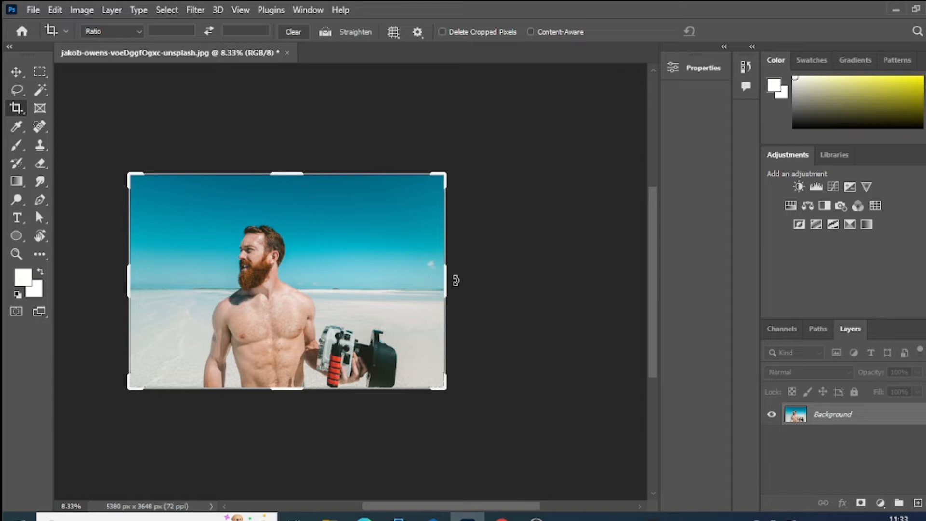
key(ctrl+minus)
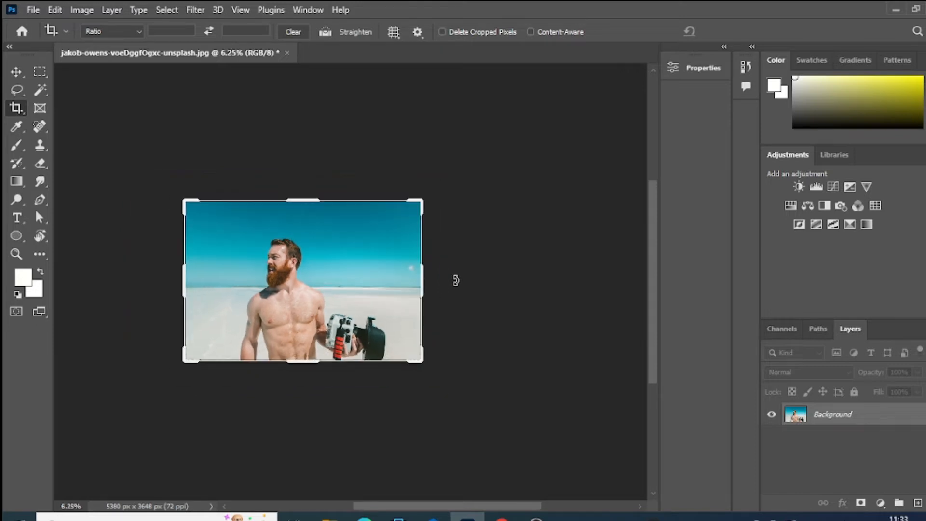
drag(422, 285, 589, 283)
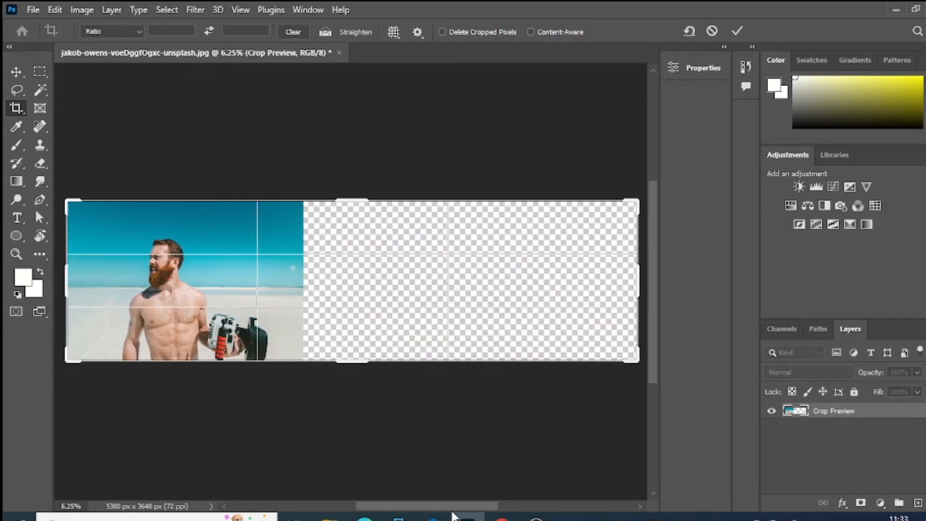
click(17, 73)
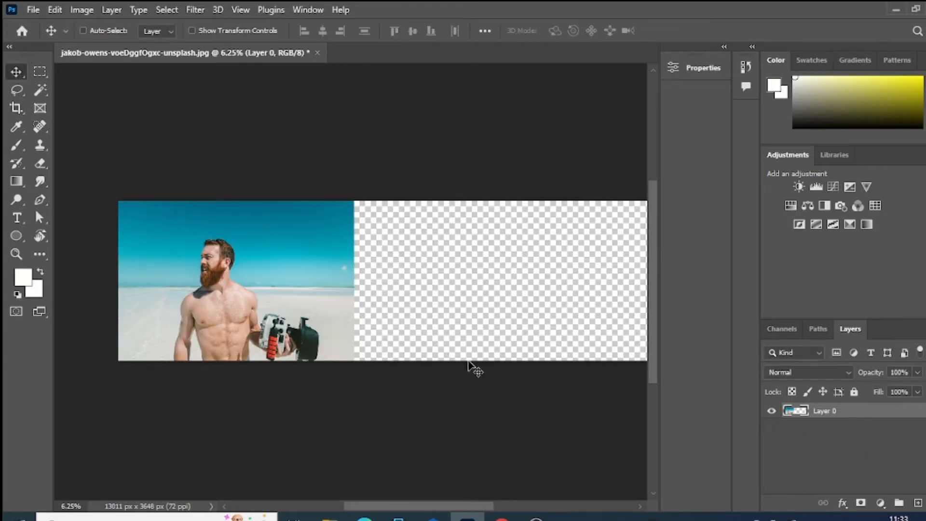
Try stretching the photo to about 166% width with Free Transform, and undo the stretch
key(ctrl+t)
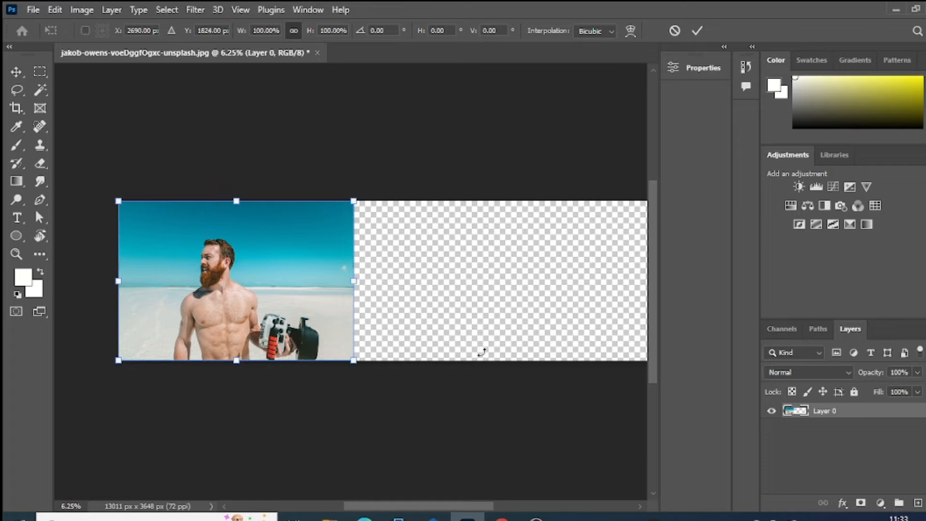
drag(354, 282, 509, 282)
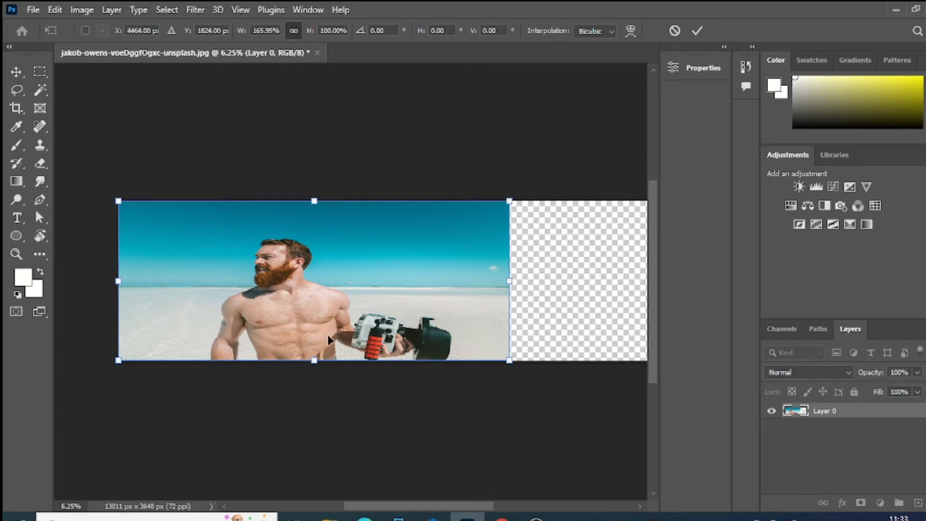
key(ctrl+z)
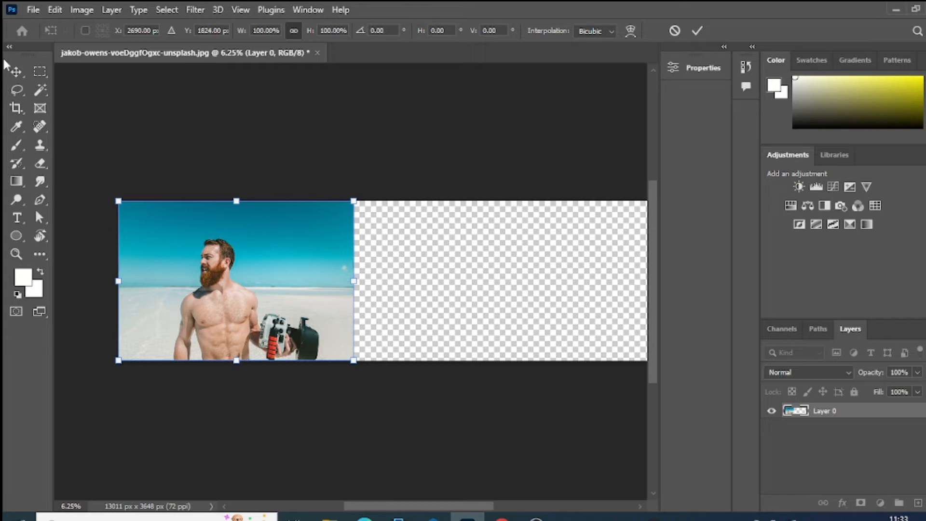
click(15, 73)
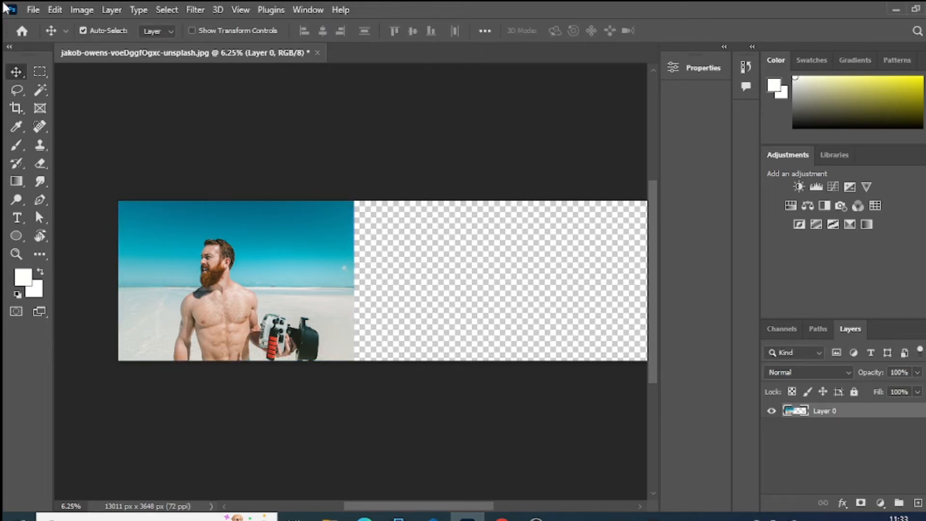
Widen the photo with Content-Aware Scale about a quarter of the way into the transparent area on its right
click(59, 9)
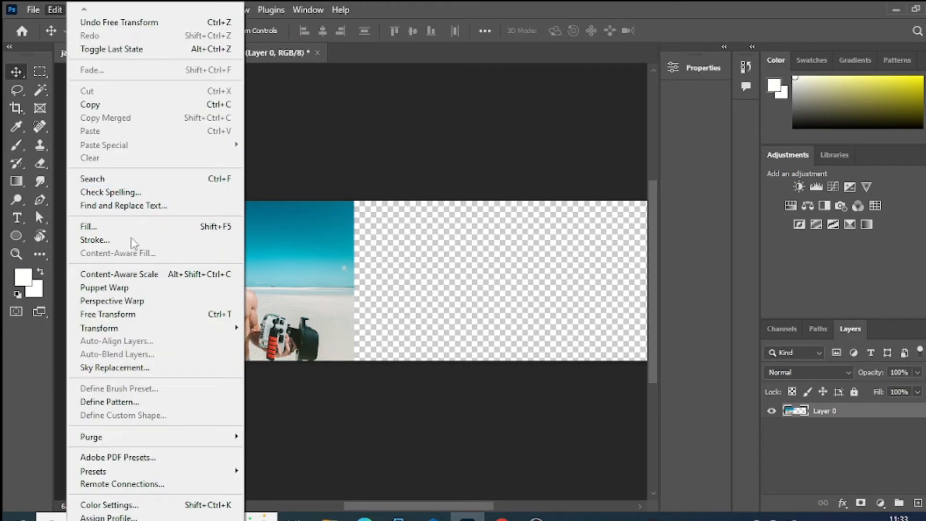
click(118, 272)
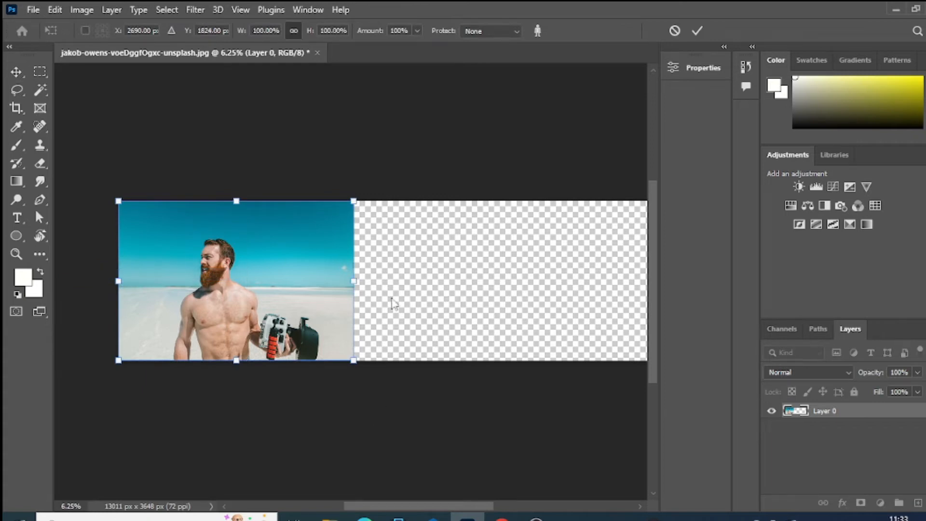
drag(433, 506, 458, 505)
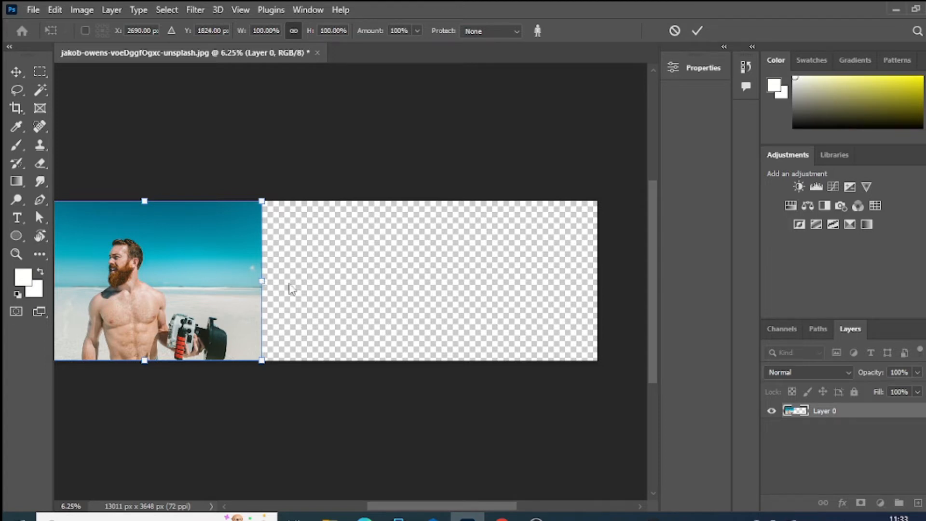
drag(265, 281, 349, 295)
key(Return)
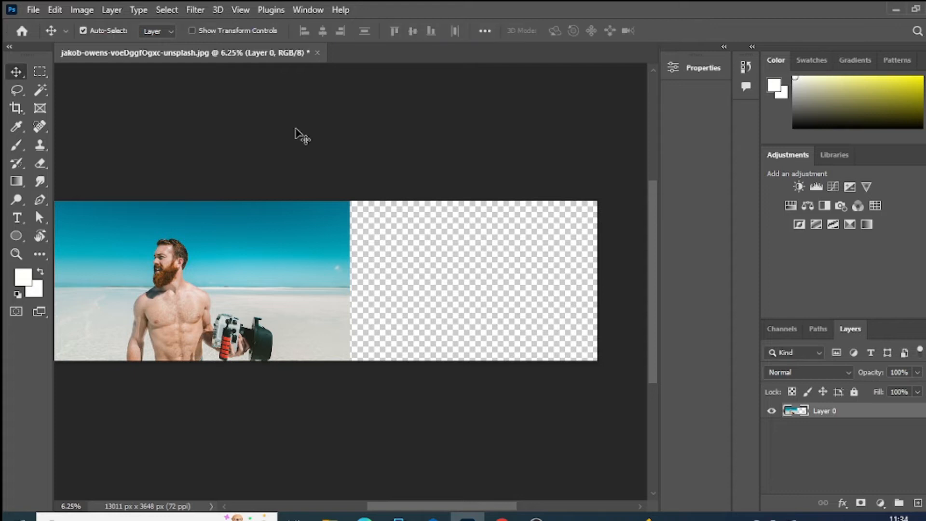
Widen the photo again with Content-Aware Scale to about 176% so it reaches the canvas's right edge
click(55, 9)
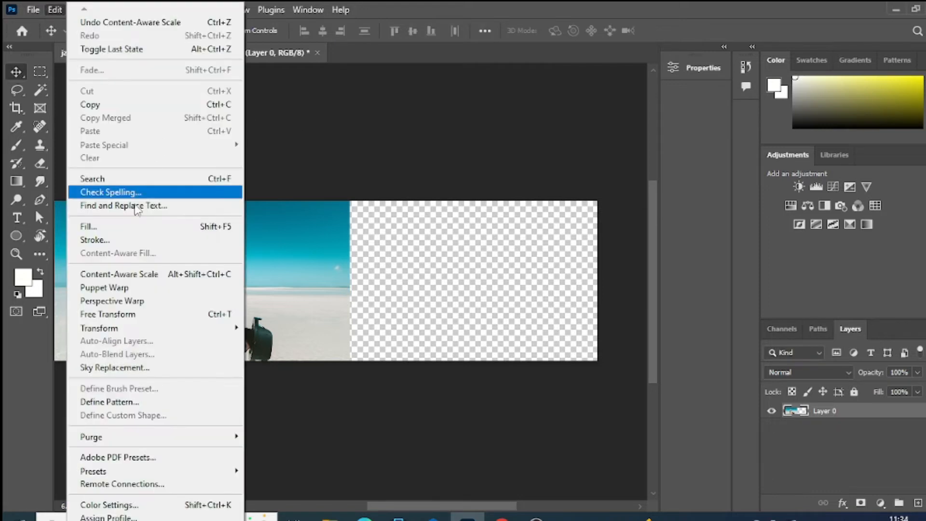
click(120, 274)
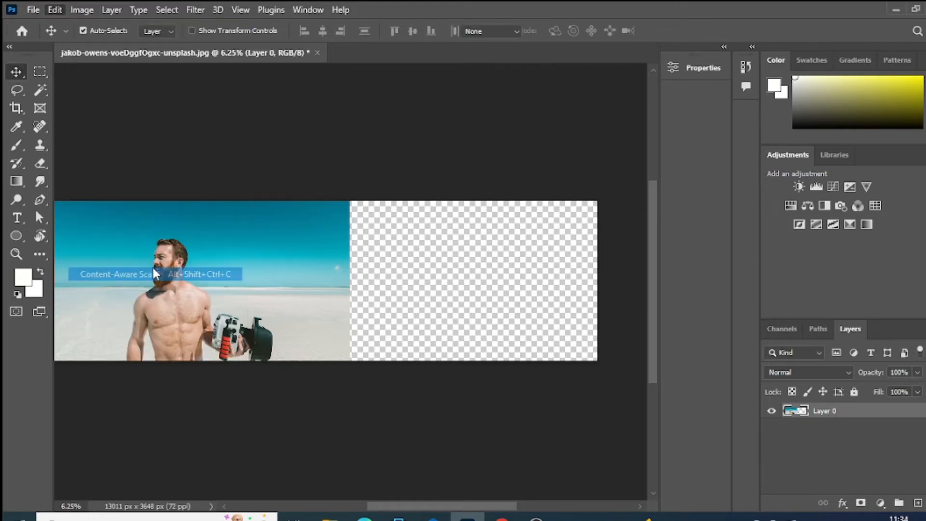
drag(351, 282, 596, 284)
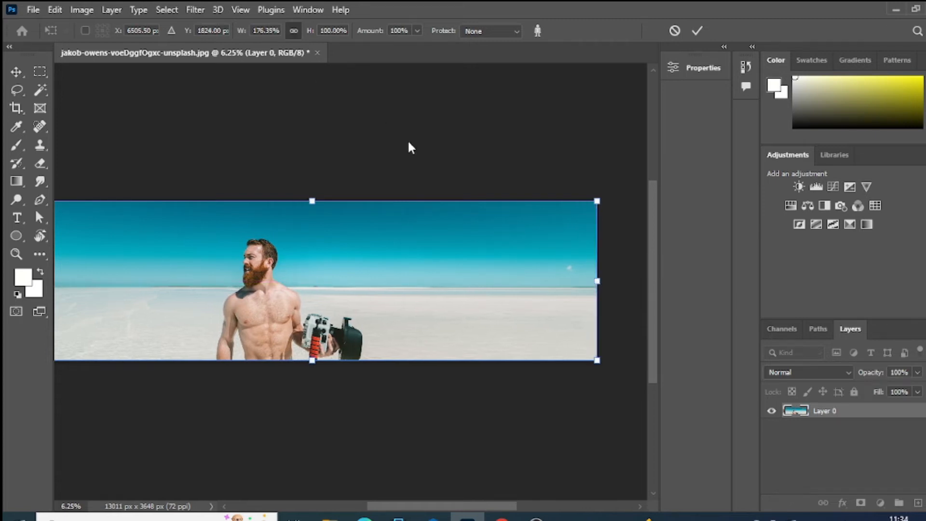
key(Return)
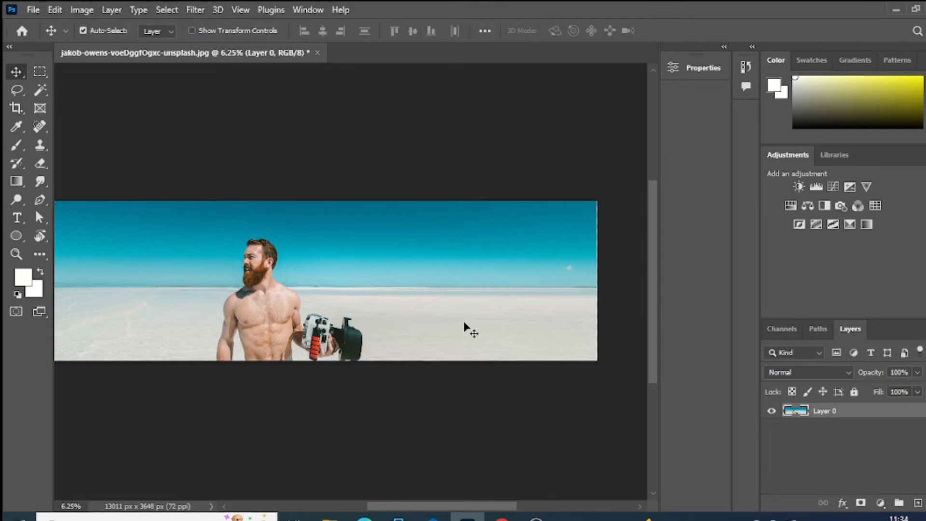
Extend the canvas further beyond the photo's right edge to about 20156 px wide using the Crop tool
key(ctrl+minus)
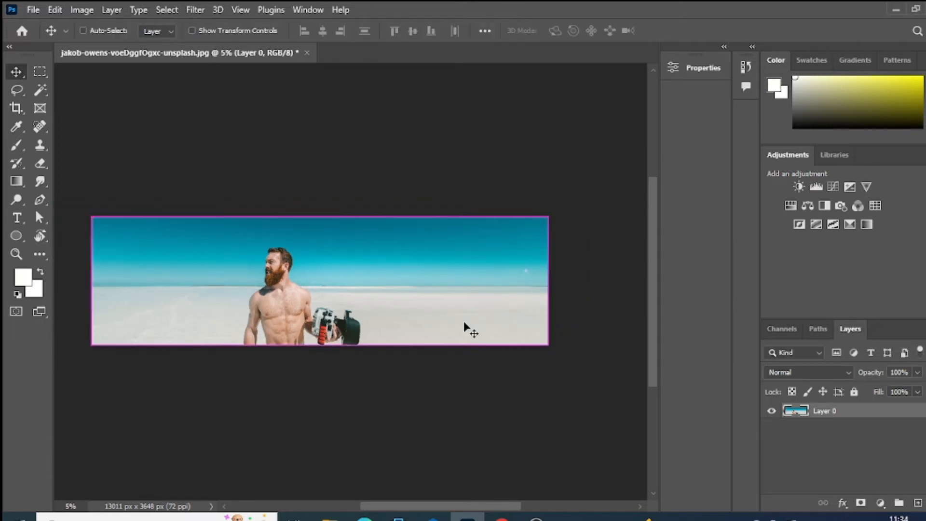
key(ctrl+minus)
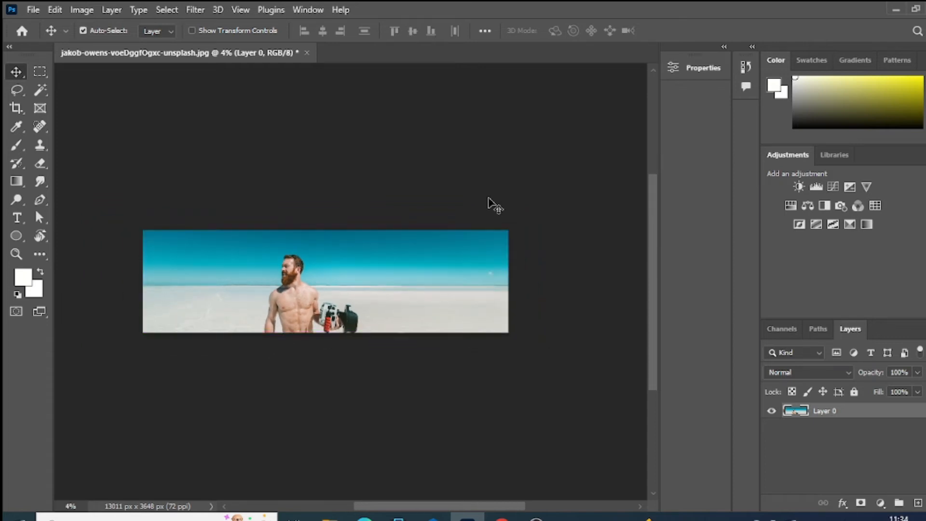
click(17, 109)
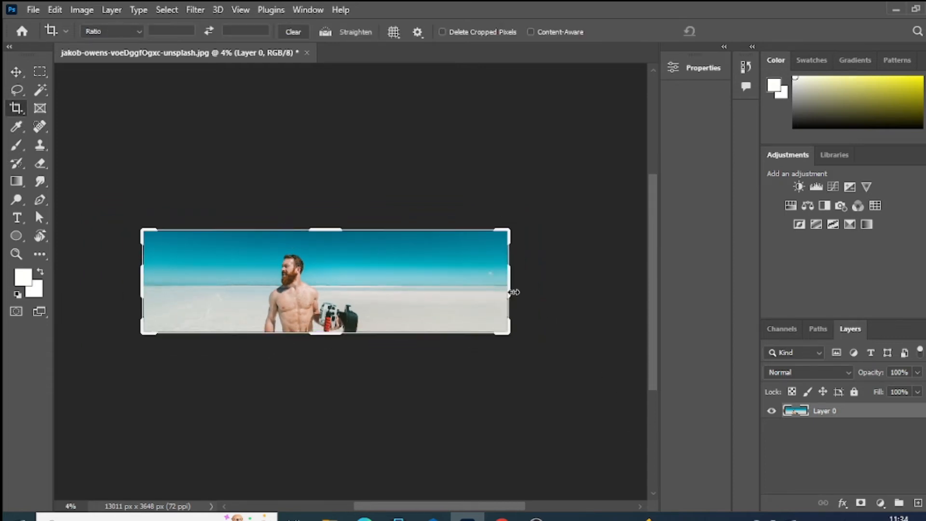
drag(511, 292, 609, 291)
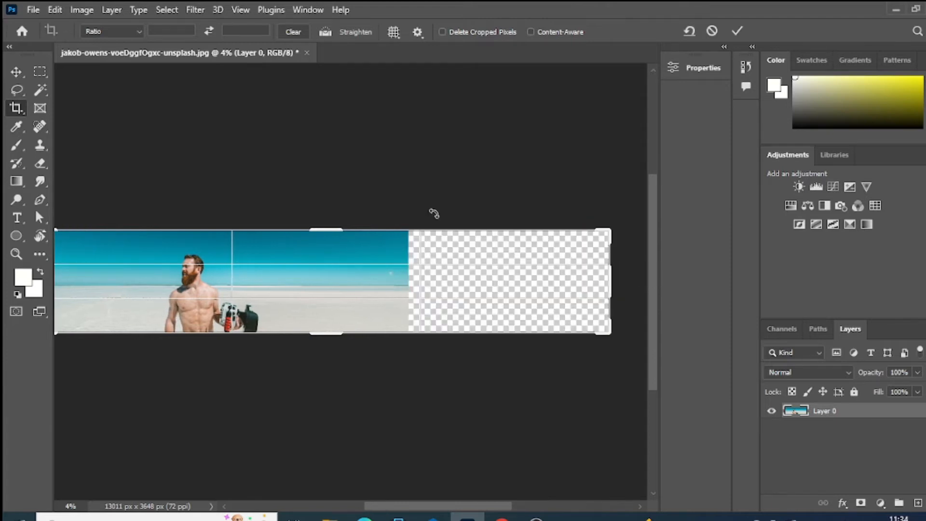
click(12, 70)
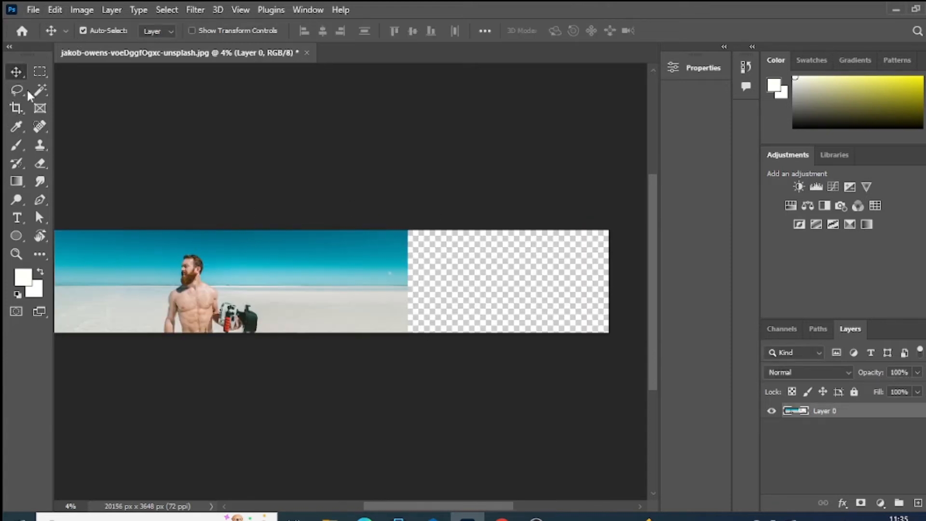
Widen the photo slightly with Content-Aware Scale into the new transparent area
click(55, 10)
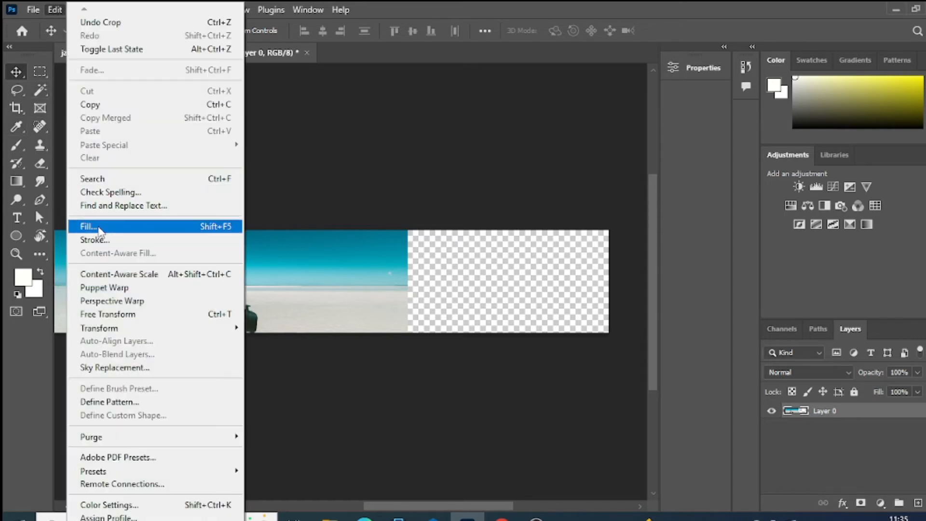
click(117, 278)
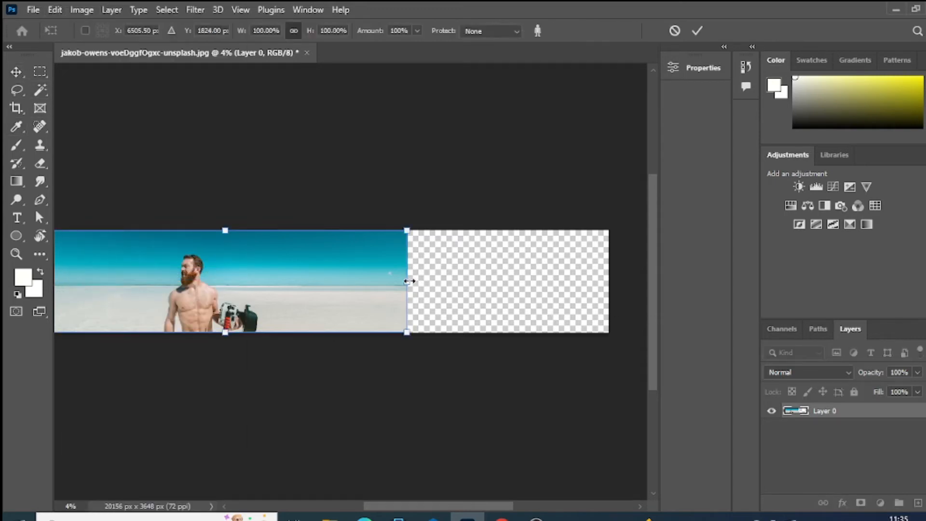
drag(407, 281, 427, 281)
key(Return)
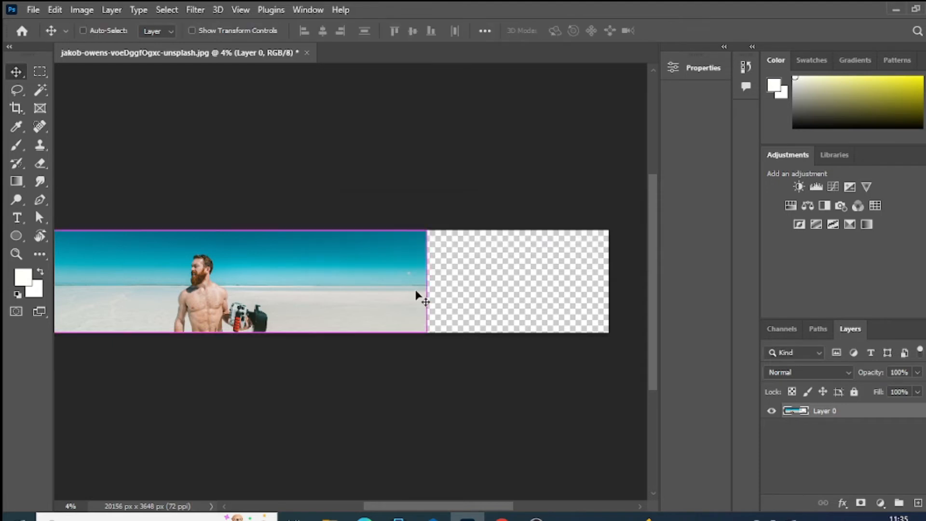
Stretch the photo to about 147% width with Content-Aware Scale, filling the rest of the extended canvas
click(33, 10)
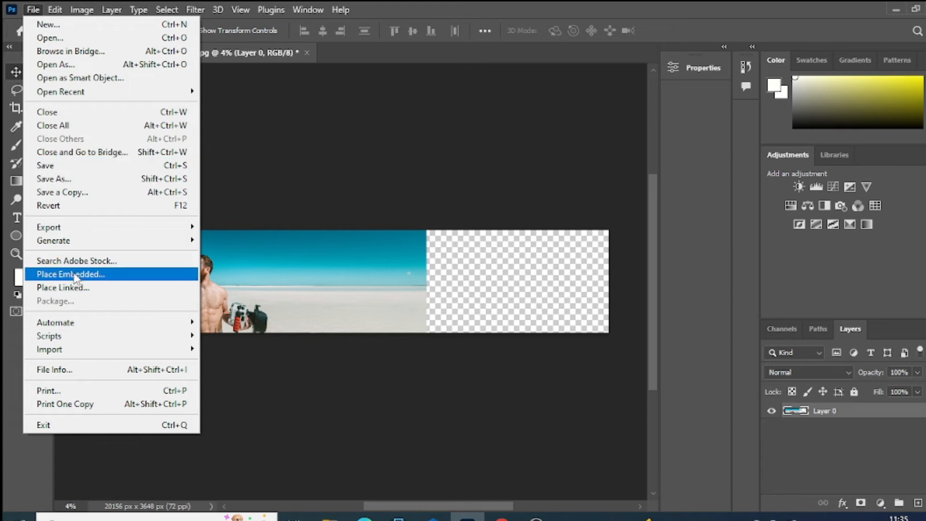
mouse_move(55, 10)
click(94, 271)
drag(426, 282, 609, 283)
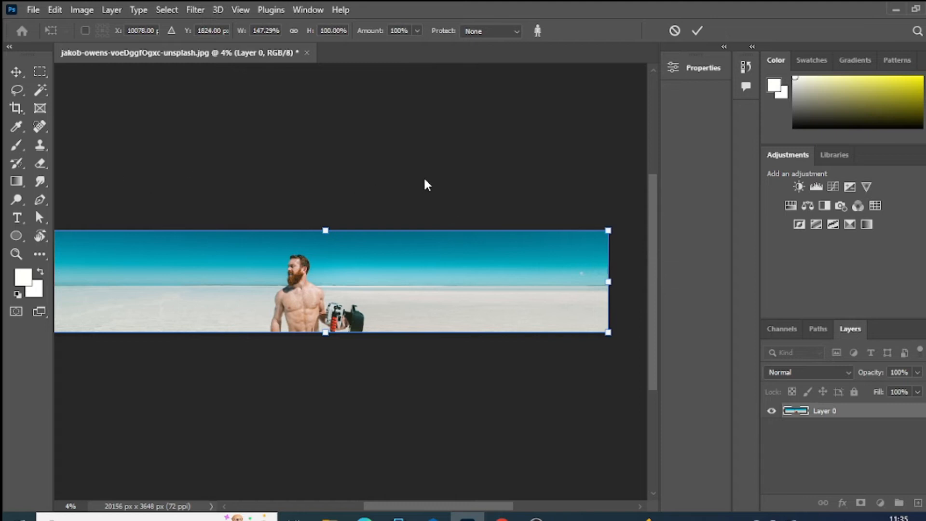
key(Return)
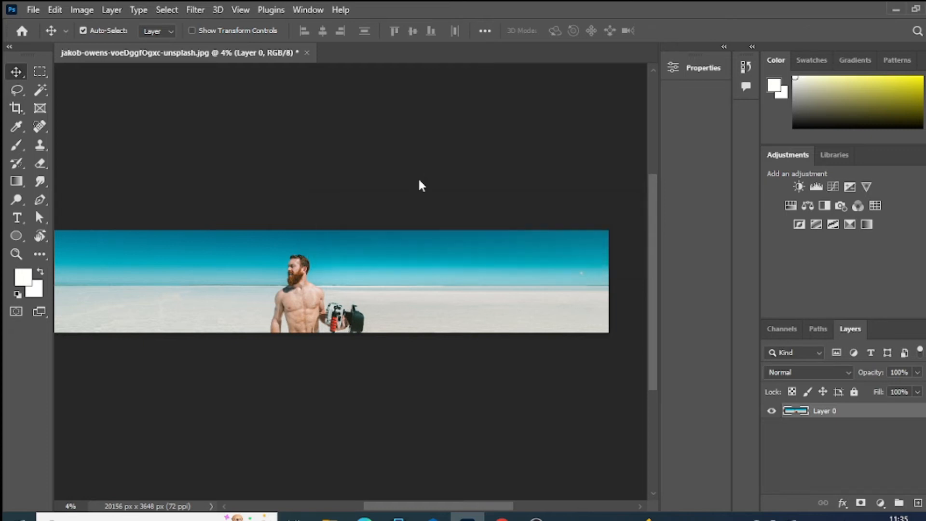
Examine the extended panorama up close around the man and as a whole for distortion
key(ctrl+plus)
key(ctrl+plus)
key(ctrl+plus)
key(ctrl+plus)
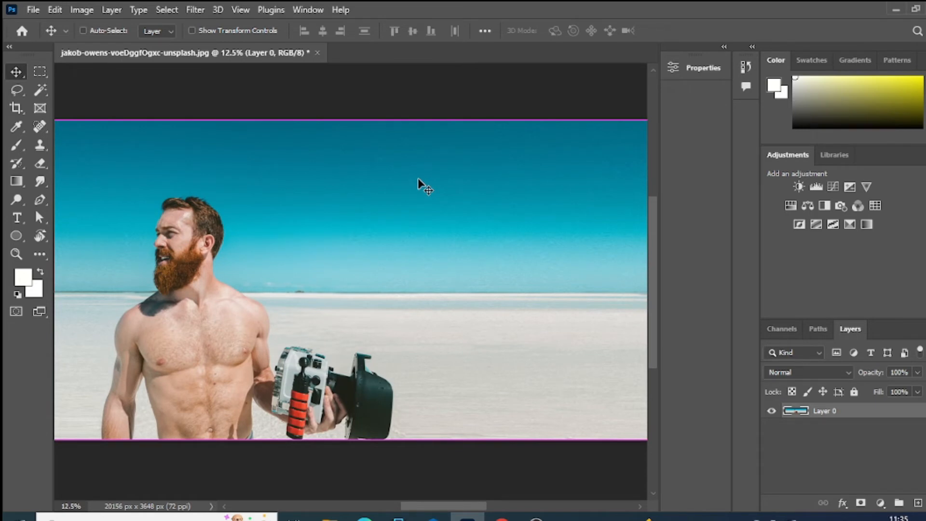
key(ctrl+minus)
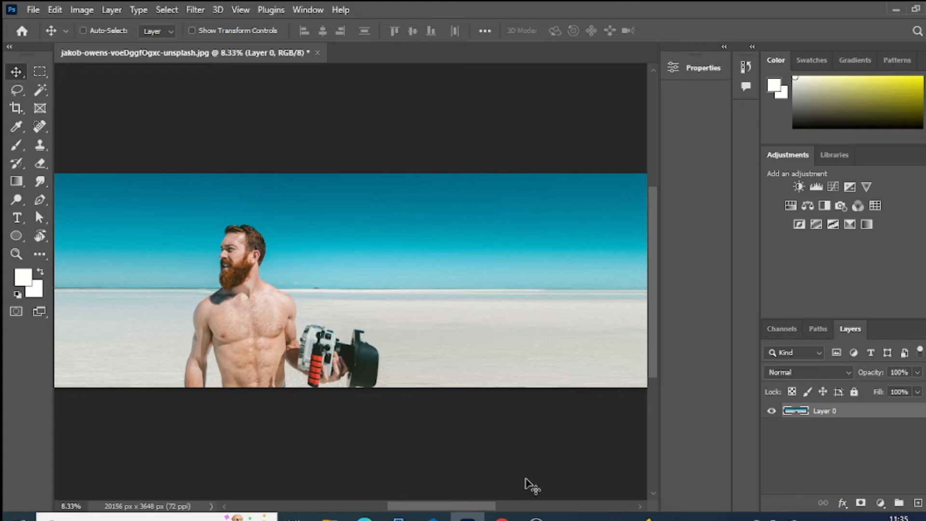
key(ctrl+minus)
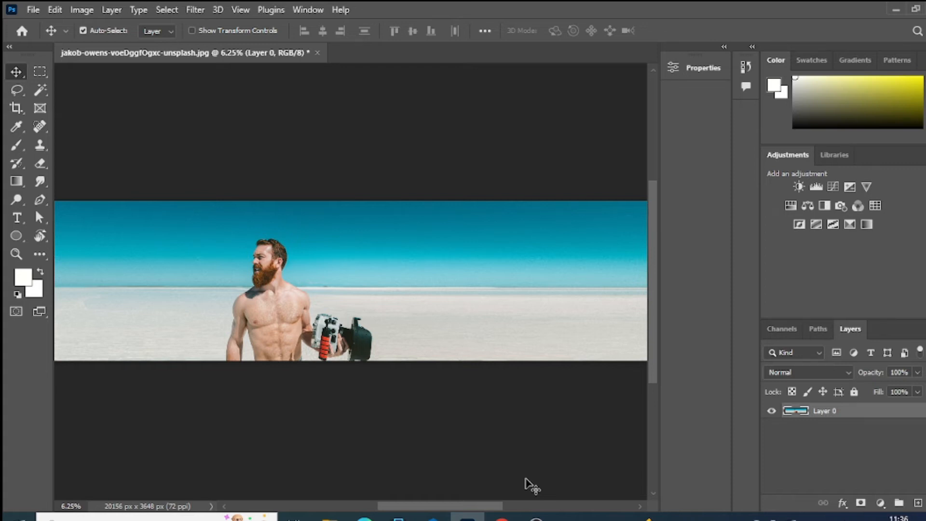
key(ctrl+minus)
key(ctrl+minus)
key(ctrl+minus)
key(ctrl+minus)
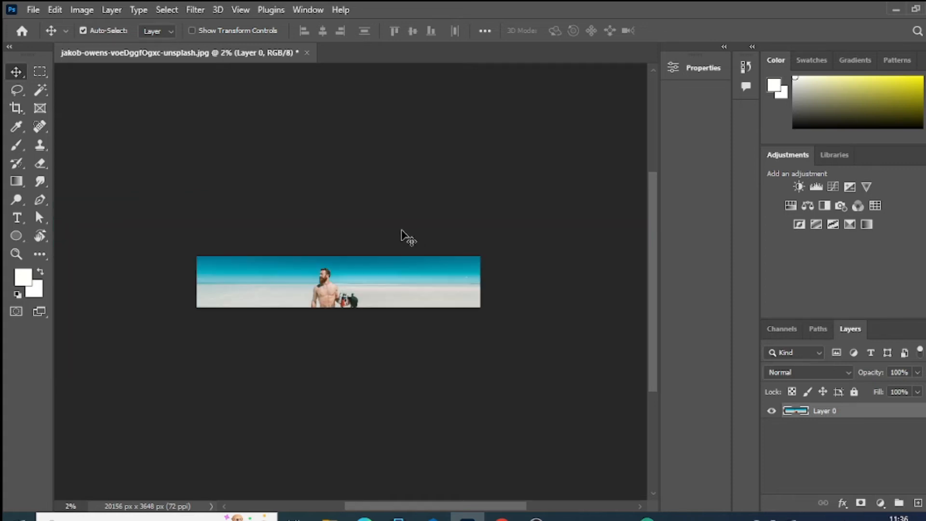
key(ctrl+plus)
key(ctrl+plus)
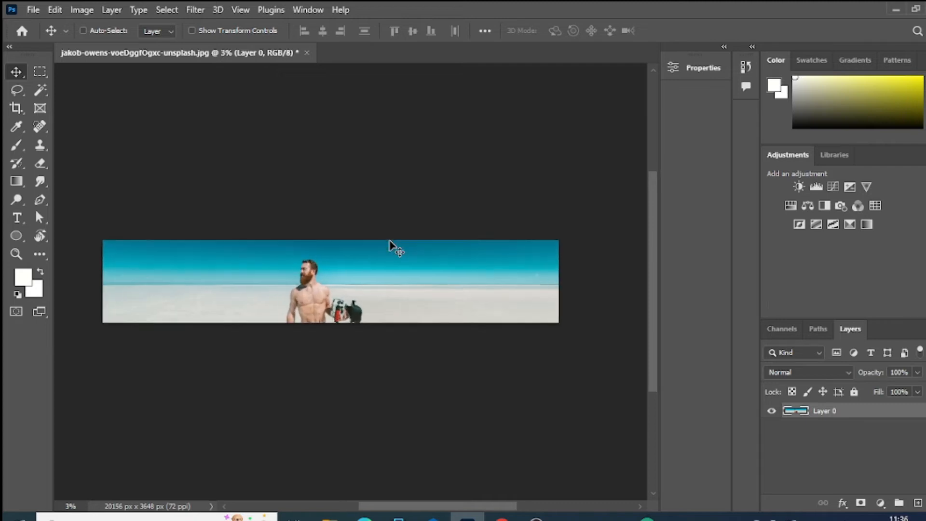
key(ctrl+plus)
click(83, 31)
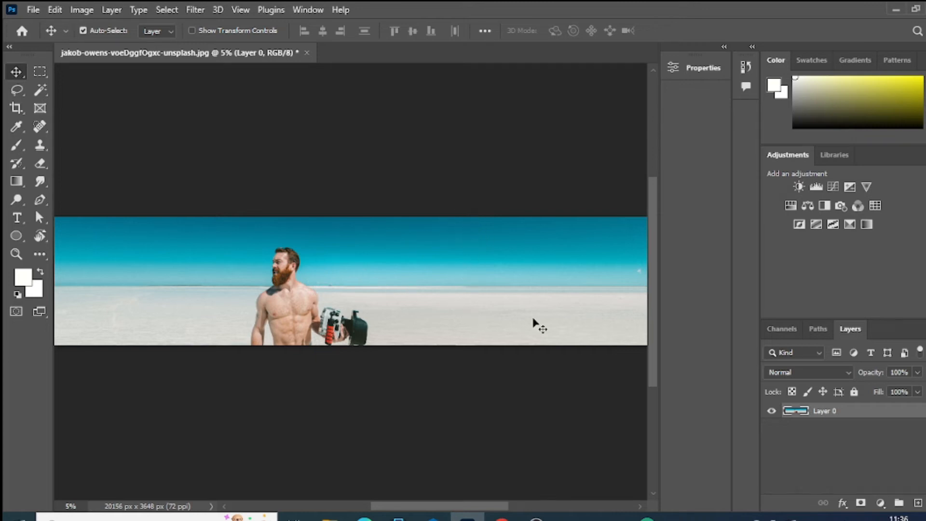
Undo the latest Content-Aware Scale stretches and canvas extension, back to the 13011 px wide canvas with an empty area beside the photo
key(ctrl)
key(ctrl+z)
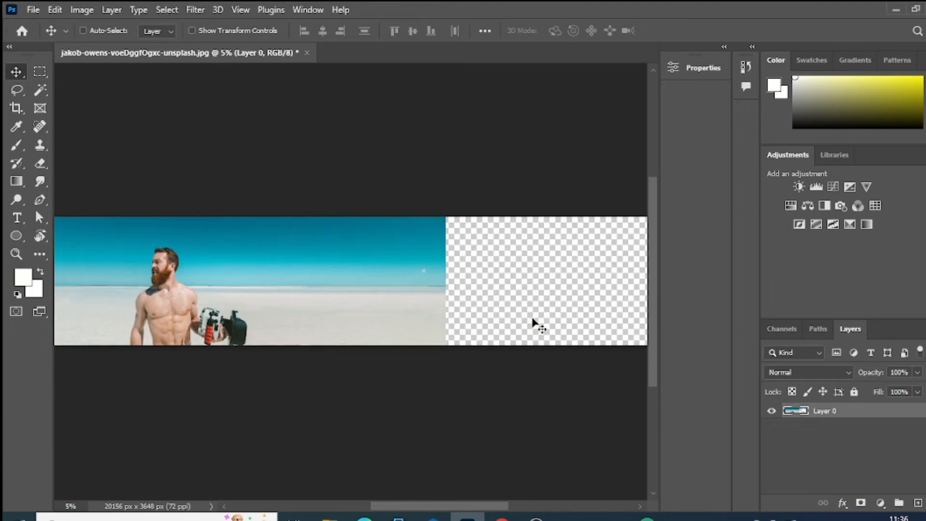
key(ctrl+z)
key(ctrl+z)
key(ctrl+z)
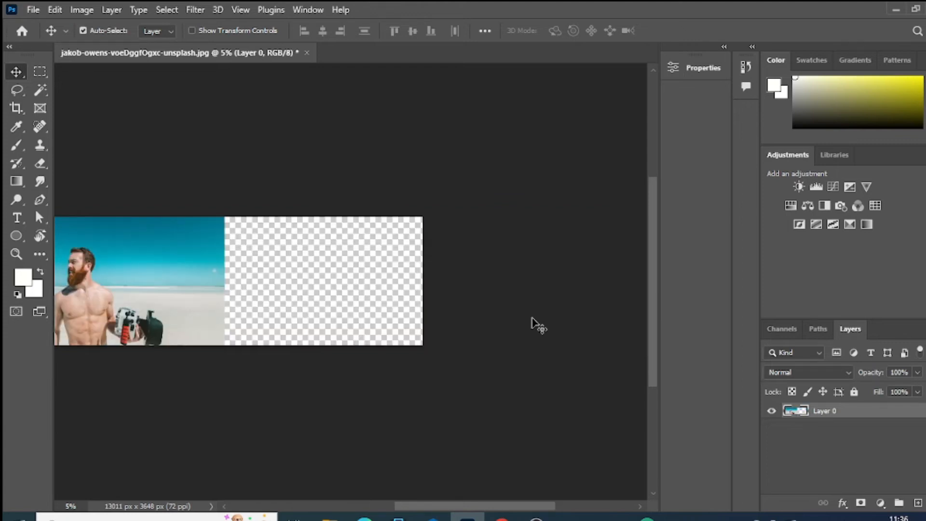
drag(497, 506, 453, 518)
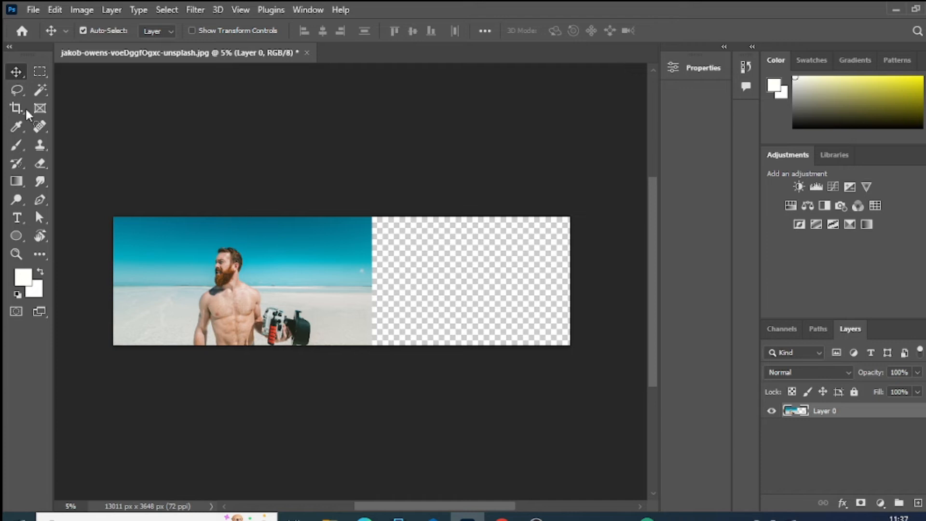
Select a full-height background strip between the camera and the photo's right edge with the Rectangular Marquee and copy it to a new layer
click(39, 71)
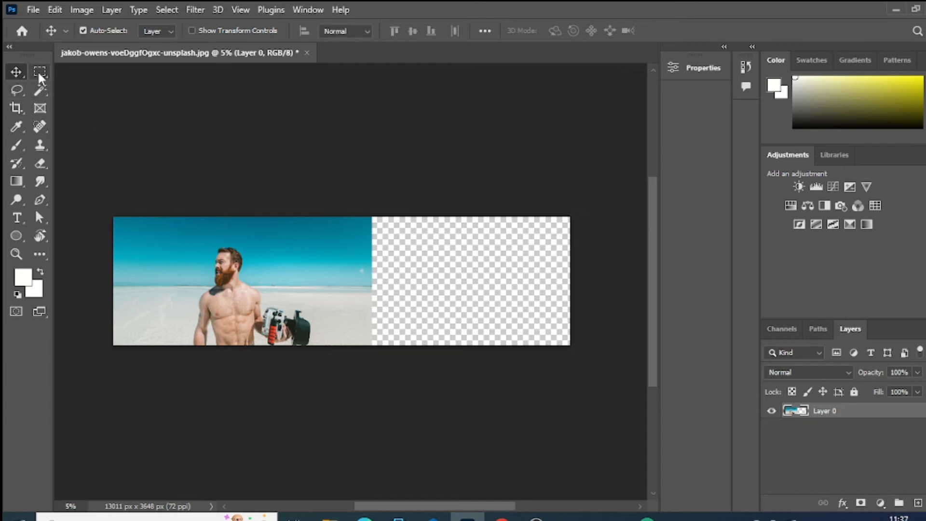
drag(372, 217, 372, 223)
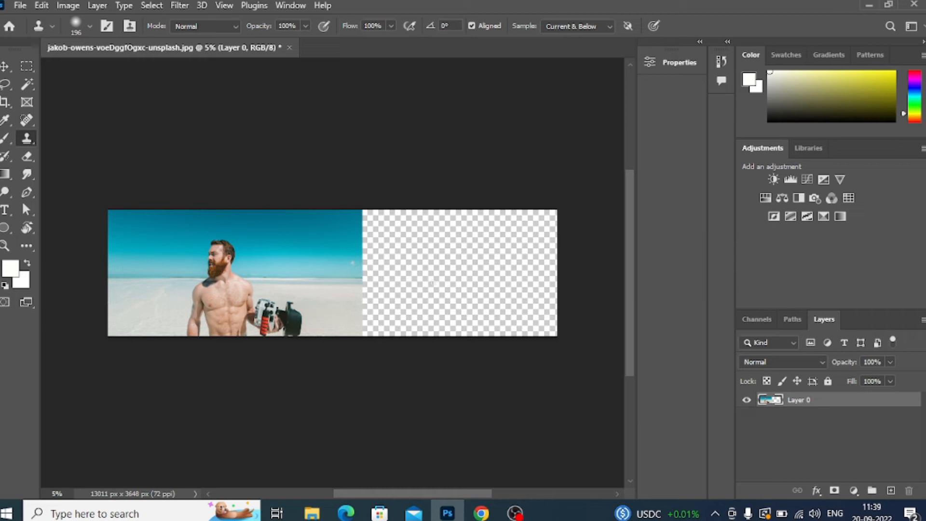
click(26, 67)
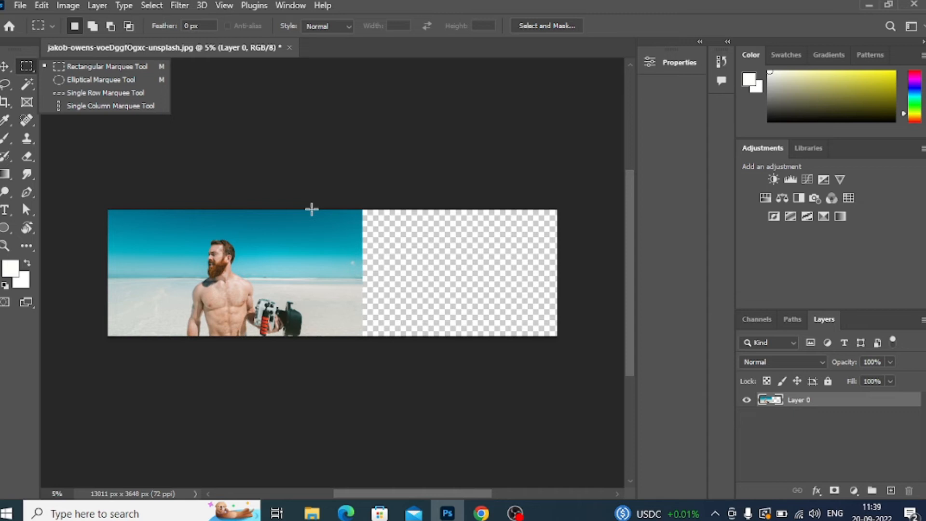
drag(312, 210, 361, 338)
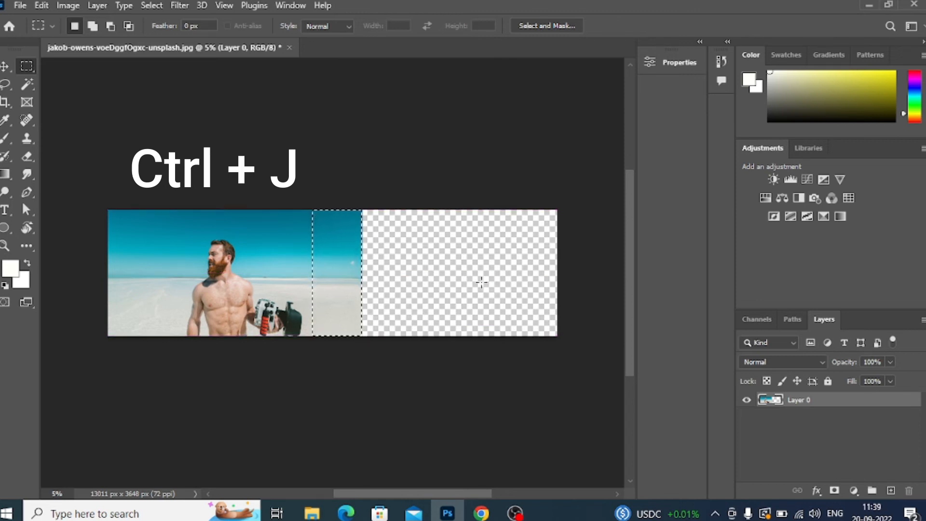
key(ctrl+j)
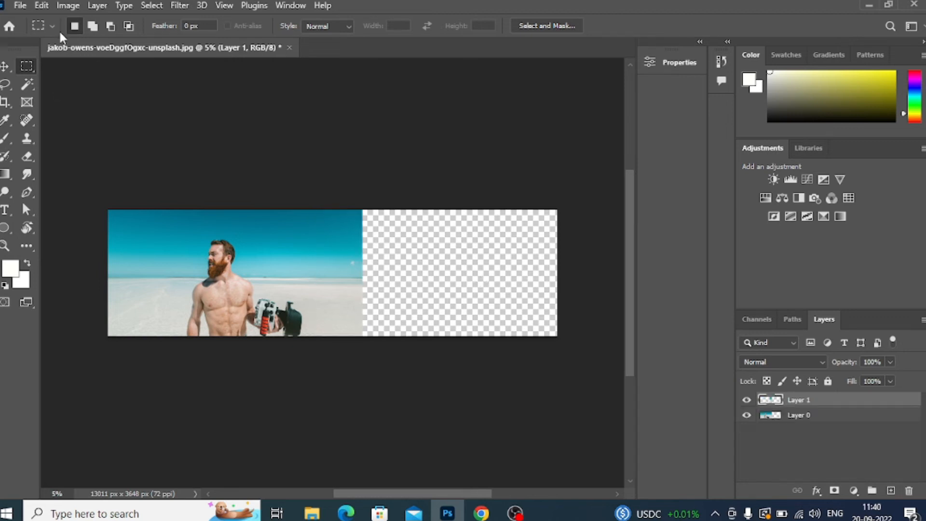
Move the copied strip against the photo's right edge and flip it horizontally so it mirrors the background
key(v)
drag(347, 262, 393, 265)
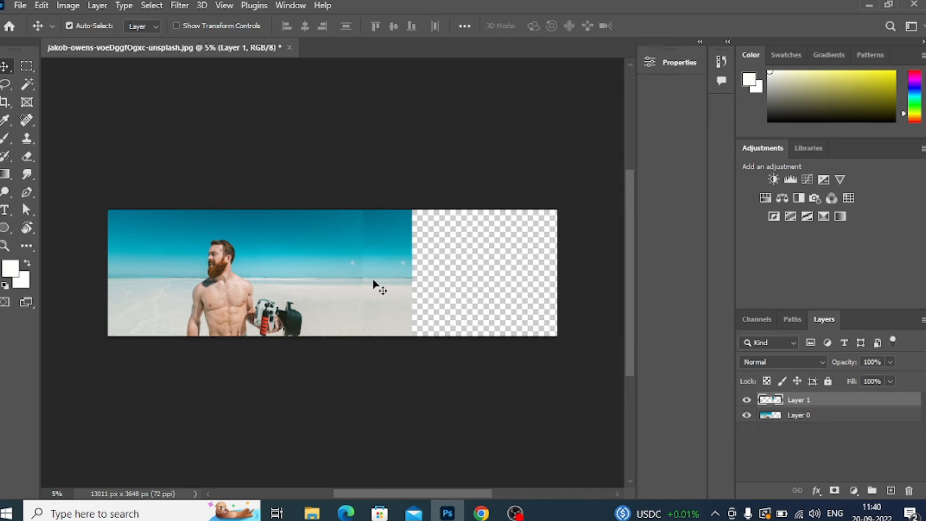
key(ctrl+t)
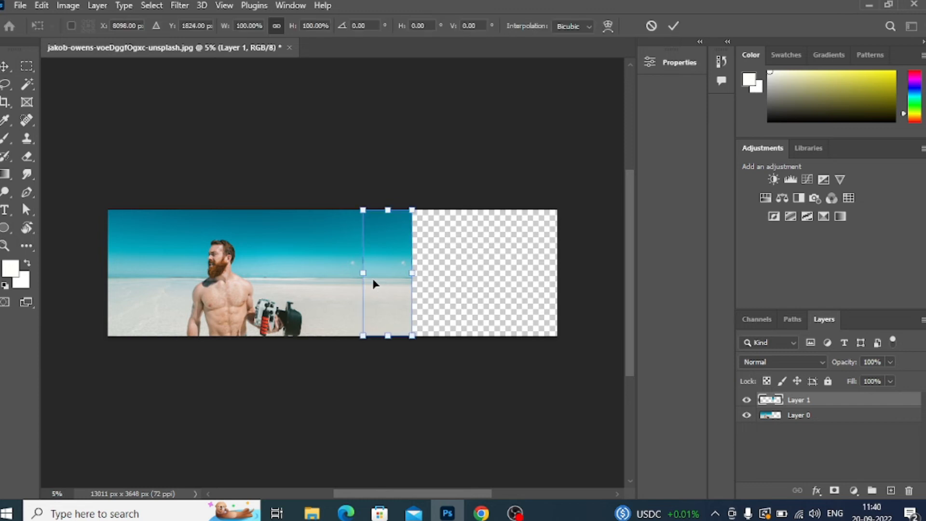
right_click(381, 262)
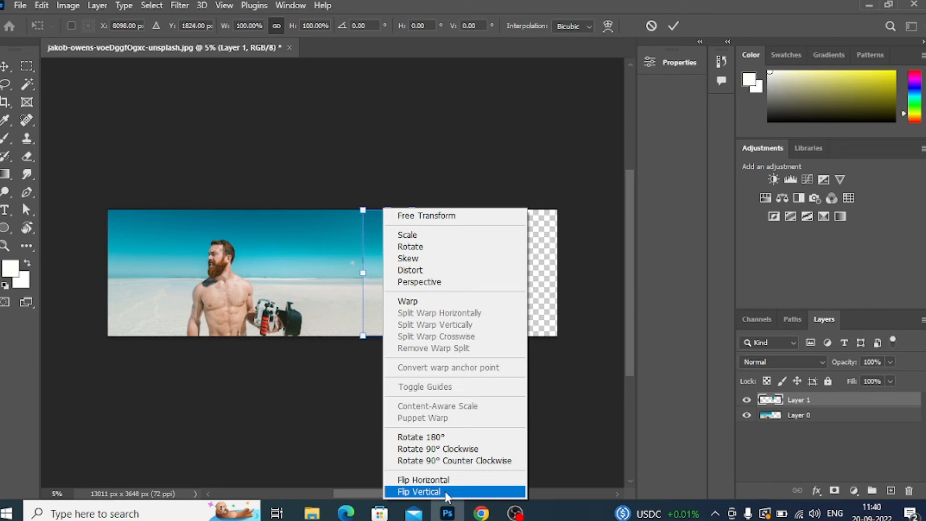
click(424, 479)
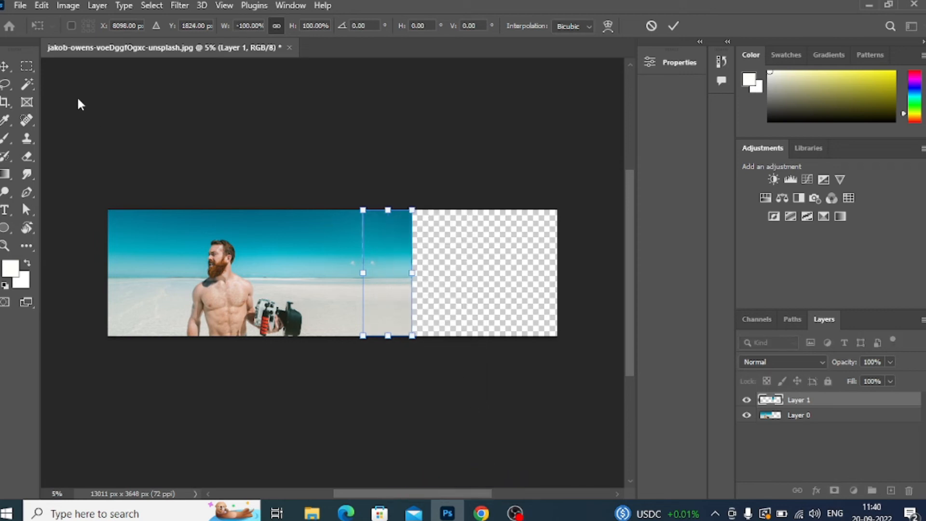
click(5, 66)
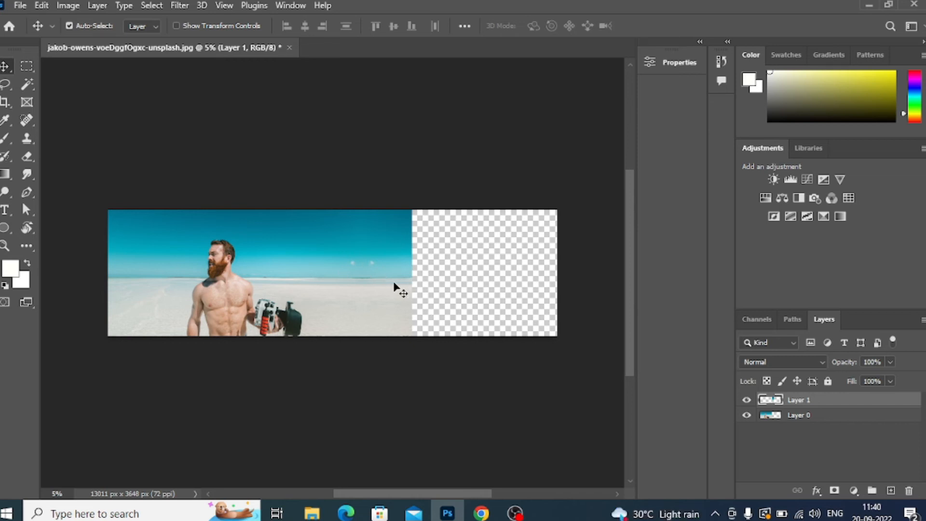
Duplicate the mirrored strip, place the copy directly to its right, and flip the copy horizontally
drag(394, 286, 444, 290)
key(ctrl+j)
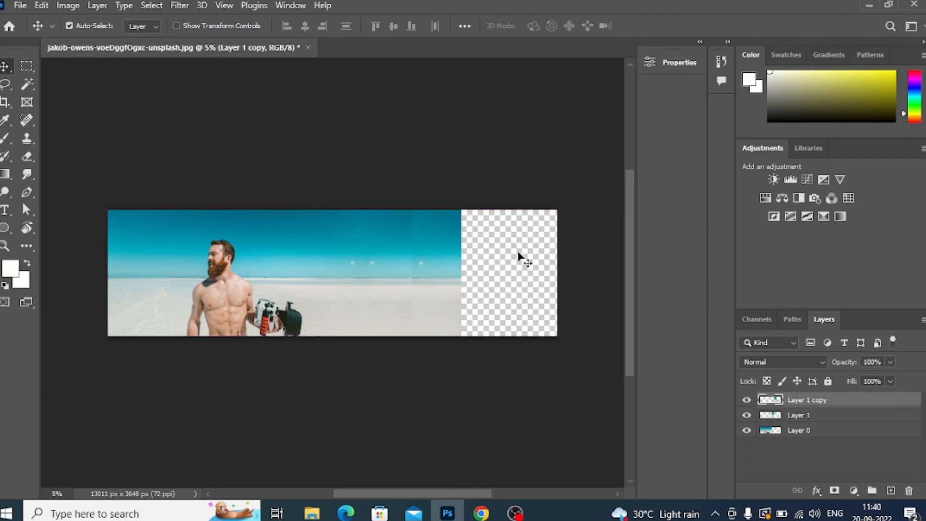
key(ctrl+t)
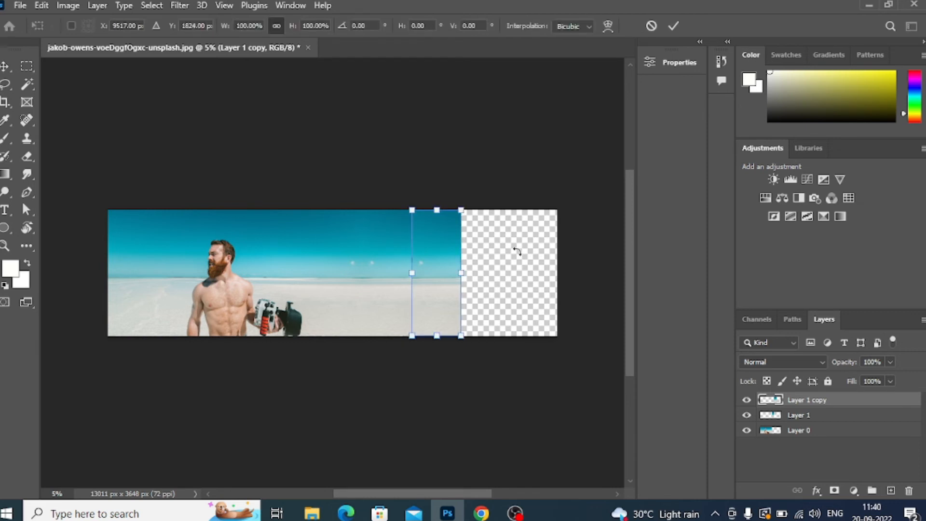
right_click(436, 296)
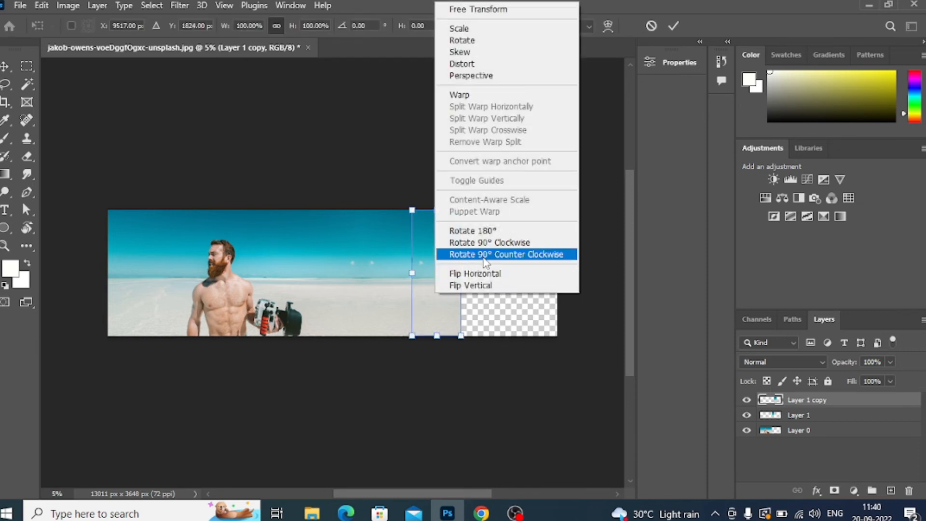
click(489, 270)
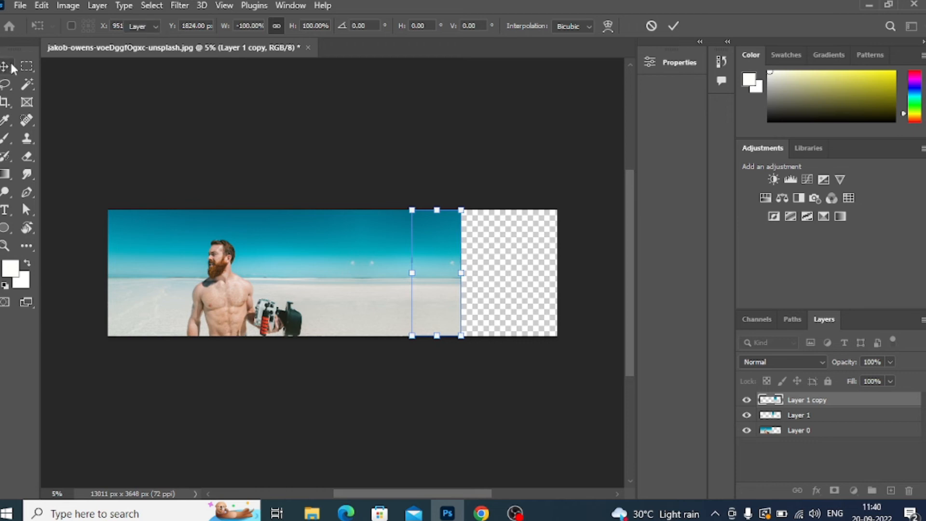
key(Return)
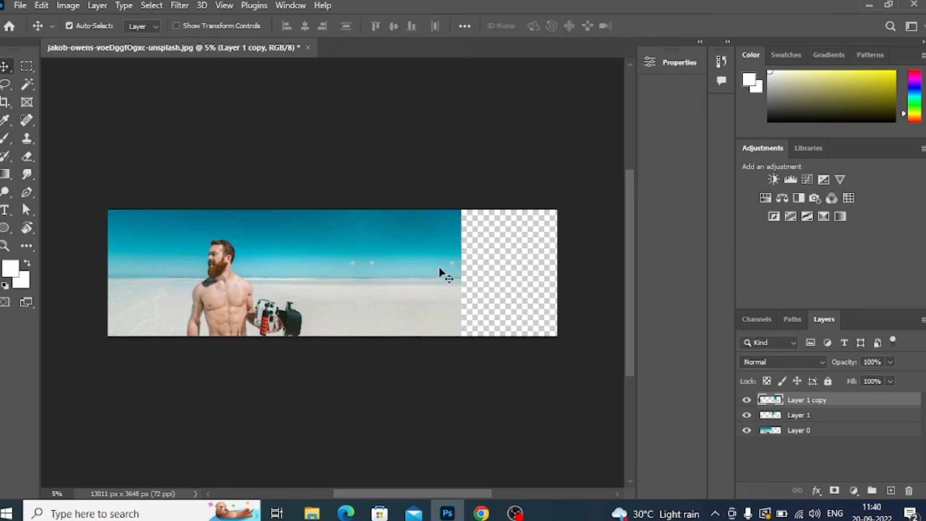
Add another copy of the strip at the extended background's right end and flip it horizontally
drag(440, 269, 487, 274)
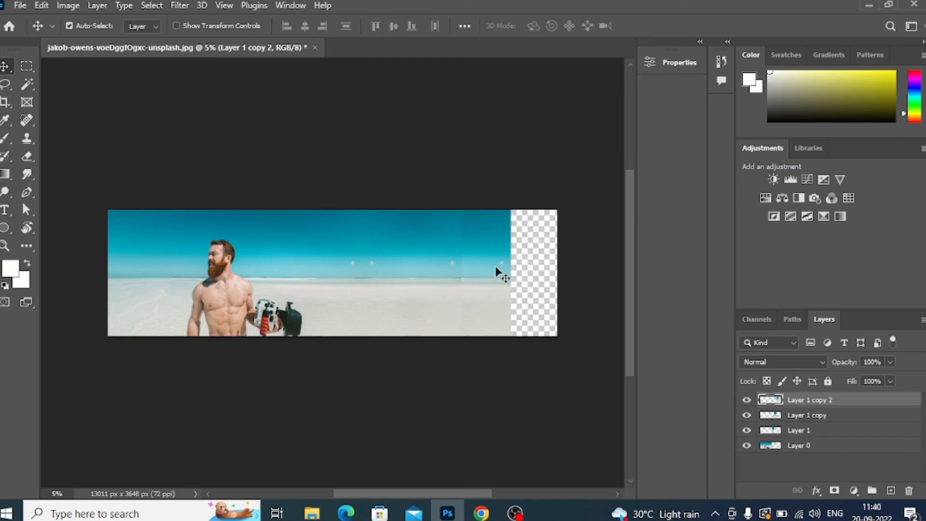
right_click(479, 250)
click(481, 232)
key(ctrl+t)
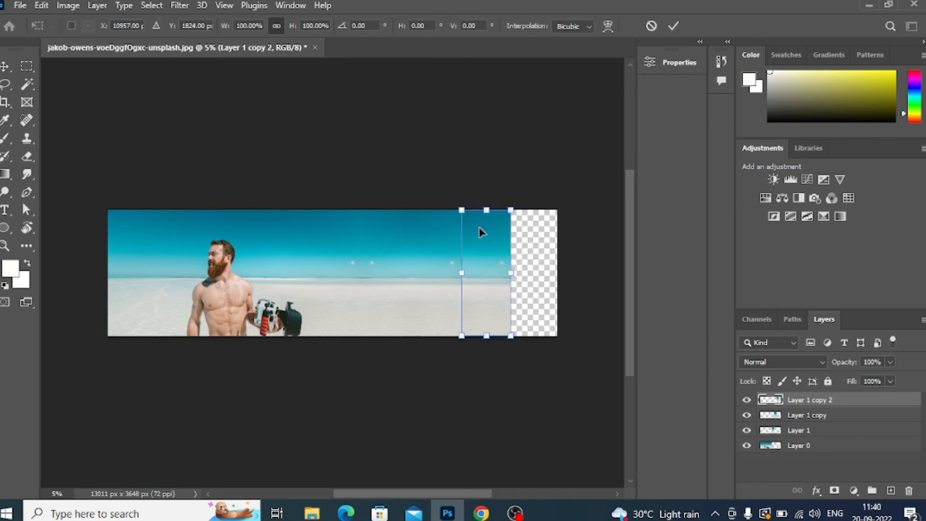
right_click(481, 232)
click(507, 479)
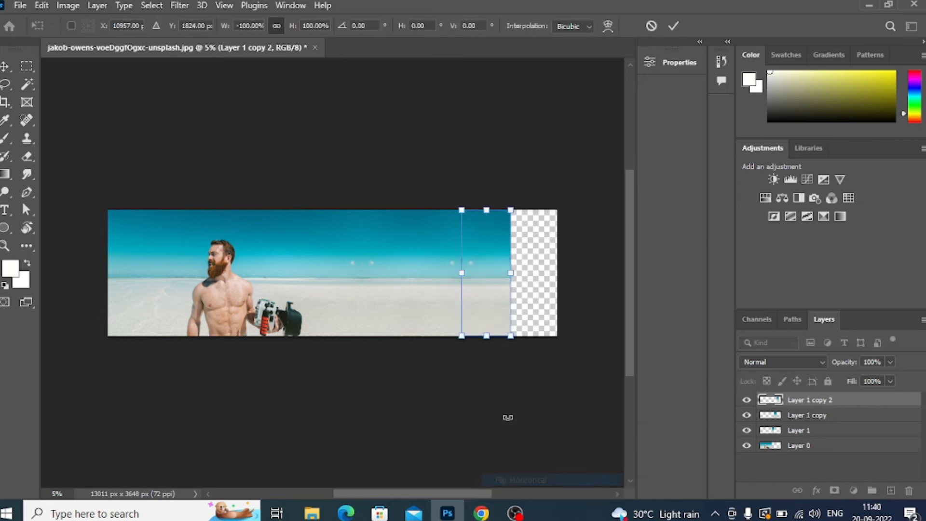
key(Return)
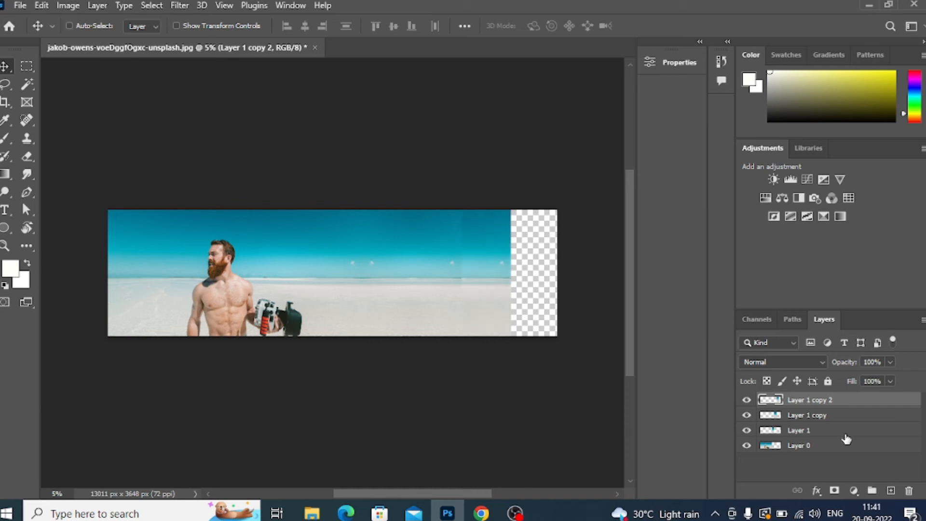
Delete all the copied strip layers above Layer 0
key(Delete)
key(Delete)
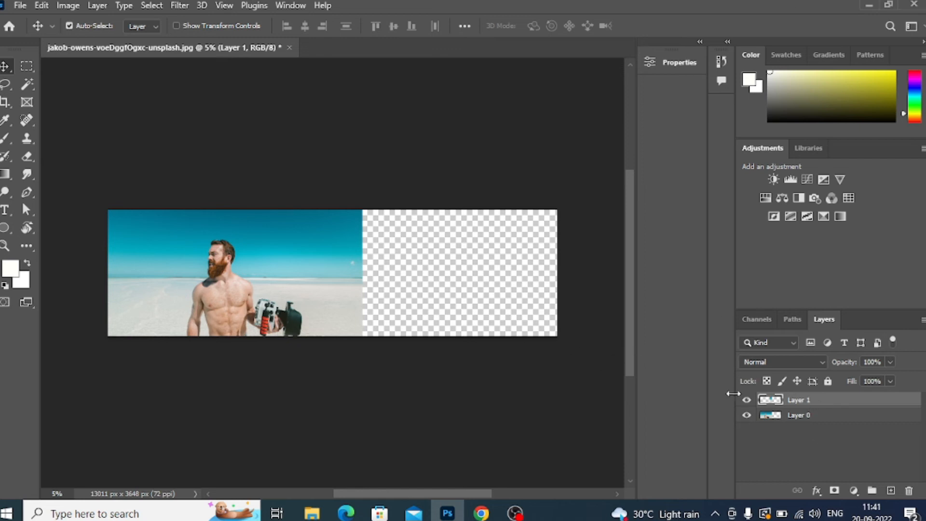
drag(831, 405, 909, 491)
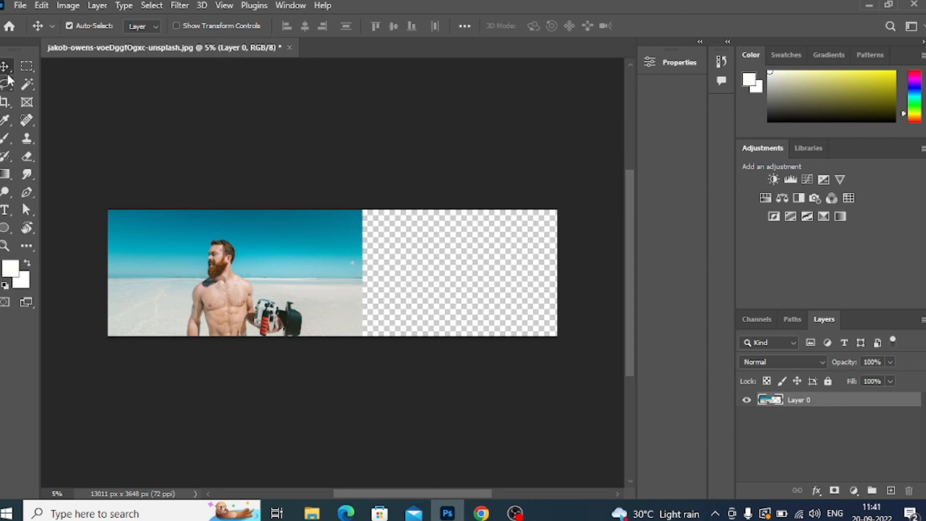
Marquee-select the full-height background strip from just right of the camera to the photo's right edge and copy it to a new layer
click(27, 66)
drag(307, 210, 362, 337)
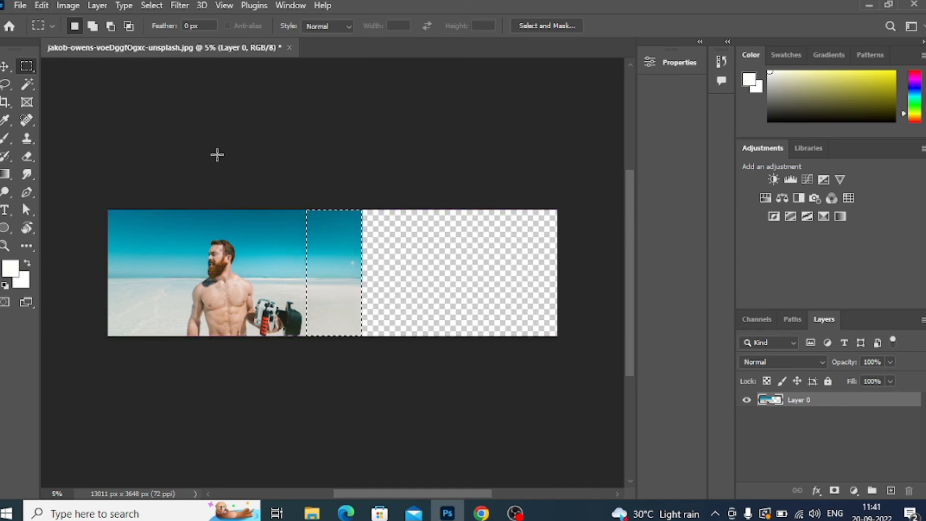
key(ctrl+j)
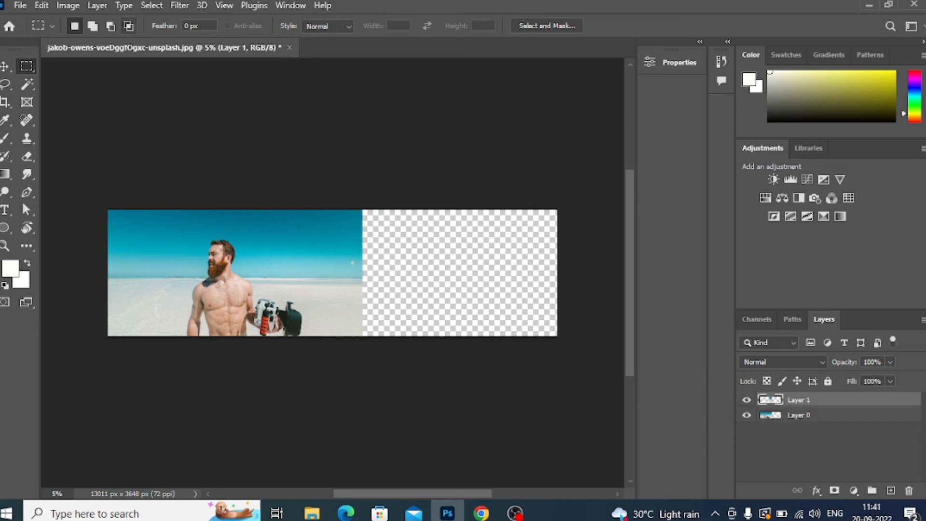
Stretch the copied background strip rightward with Content-Aware Scale to about 232% width, keeping its height at 100%
click(41, 7)
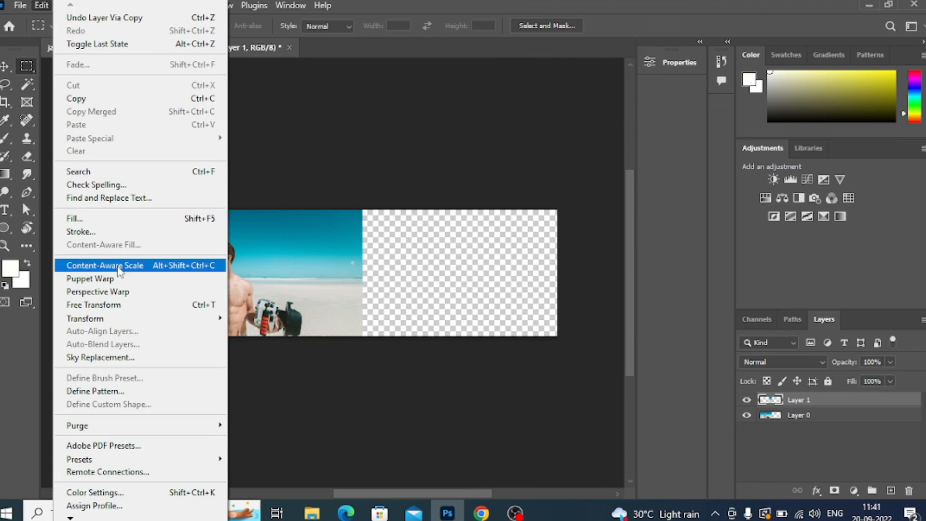
click(119, 270)
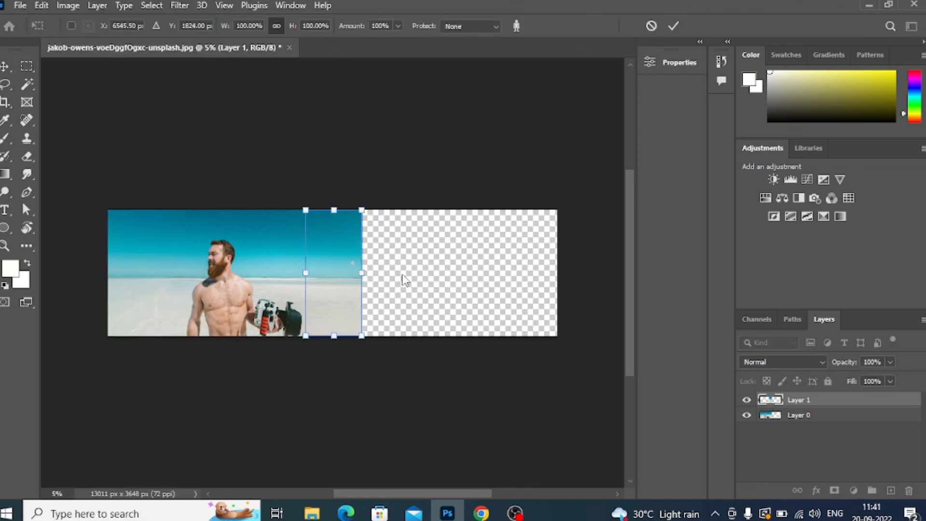
drag(364, 275, 436, 274)
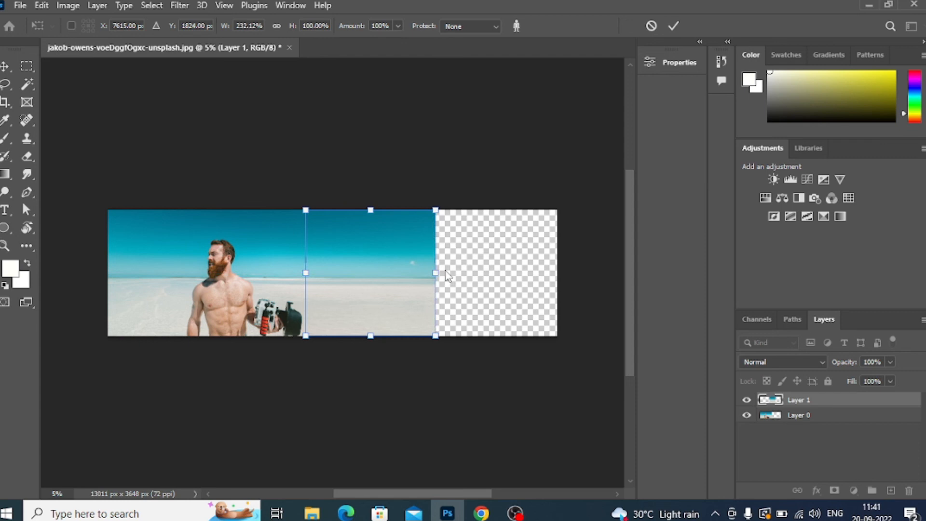
key(Return)
key(m)
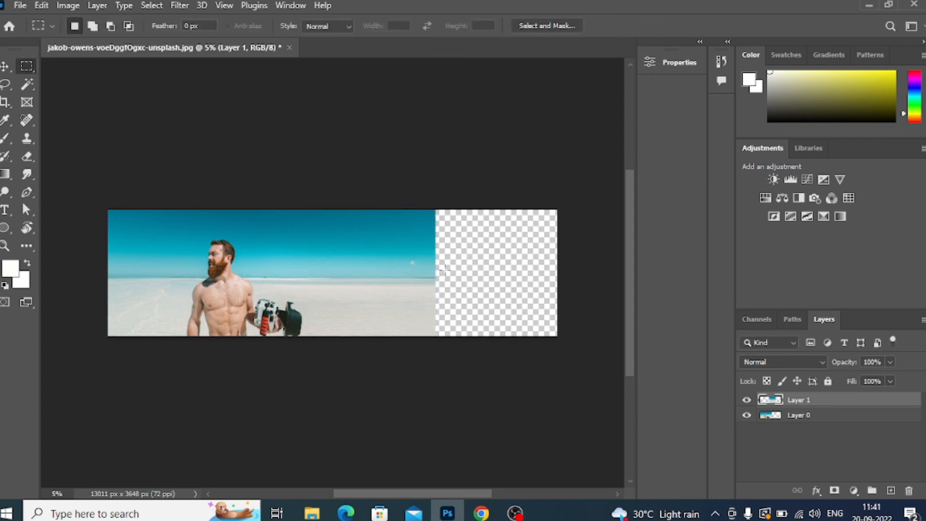
key(ctrl+t)
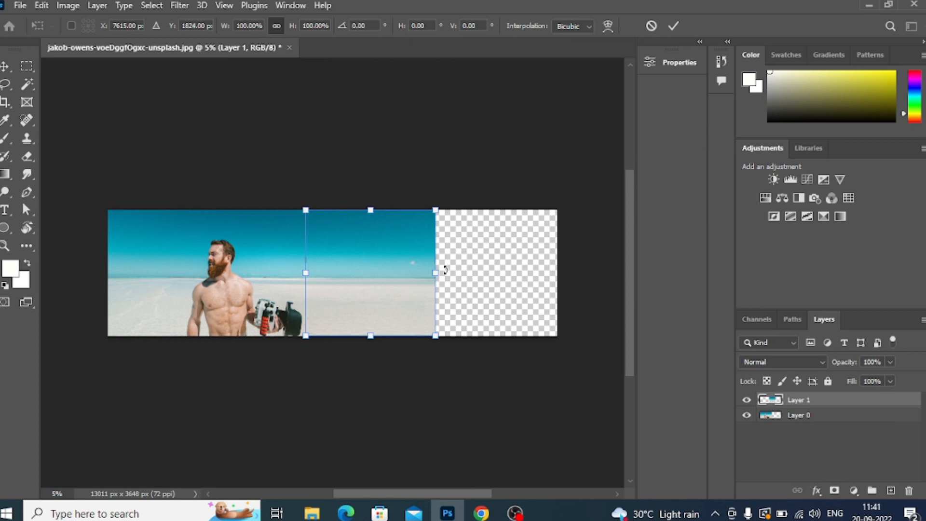
key(Return)
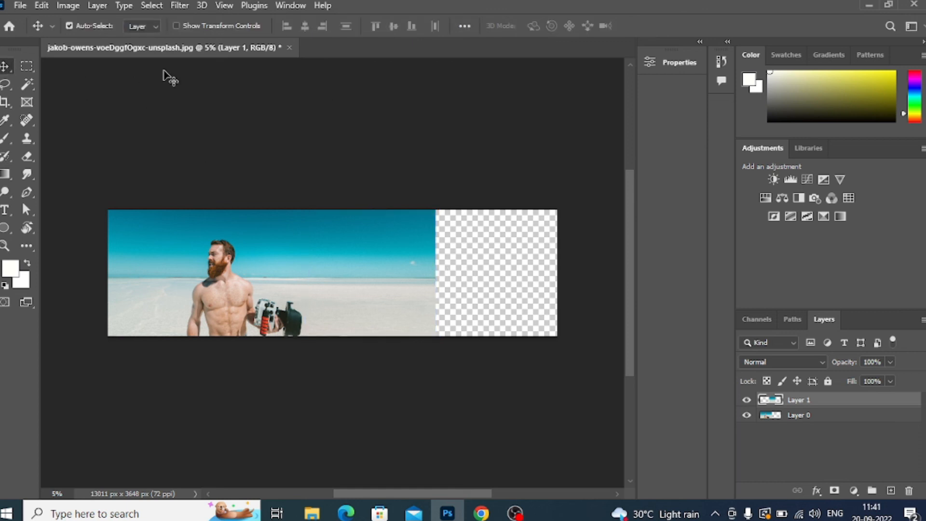
Apply Content-Aware Scale to the strip again, widening it to about 194% so it reaches the canvas's right edge
click(43, 5)
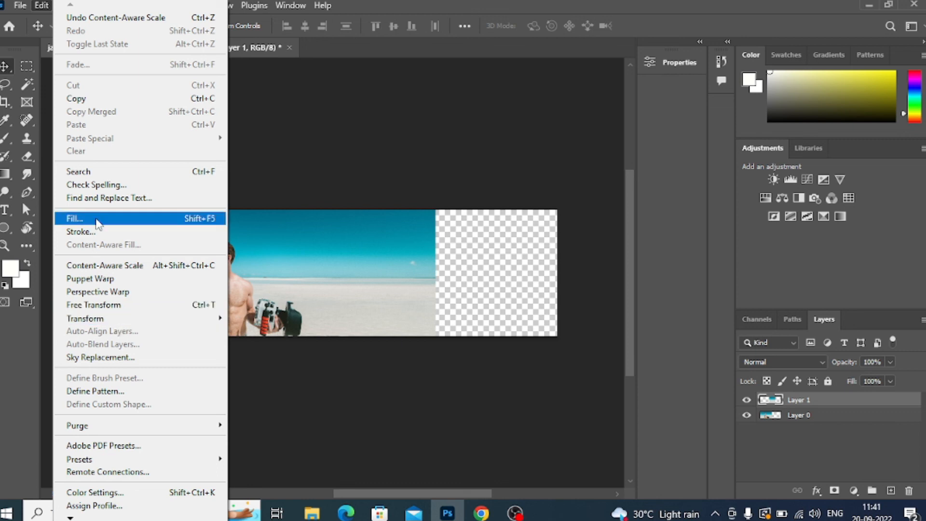
click(144, 275)
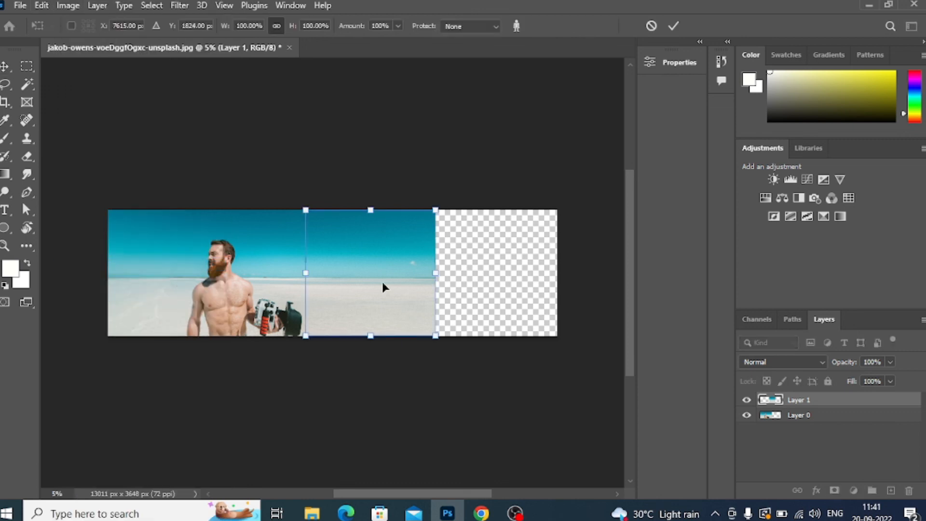
drag(438, 273, 557, 273)
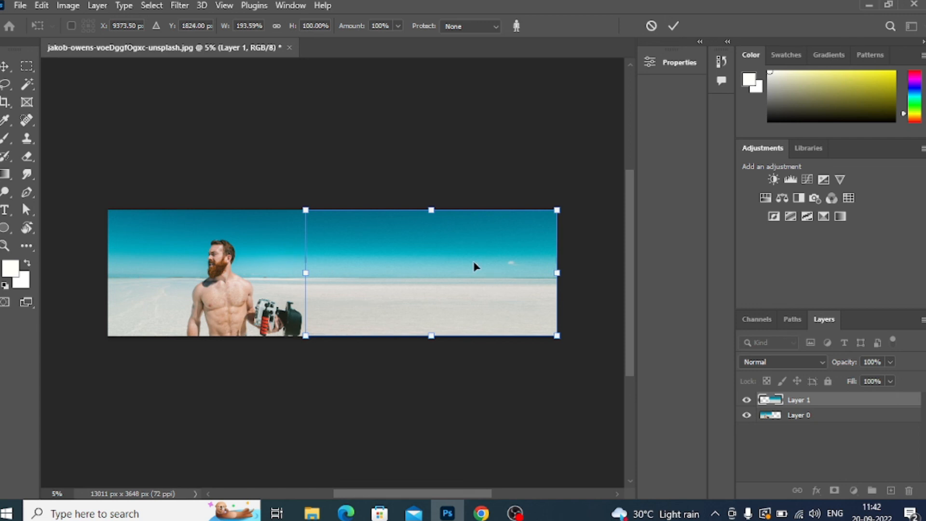
key(Return)
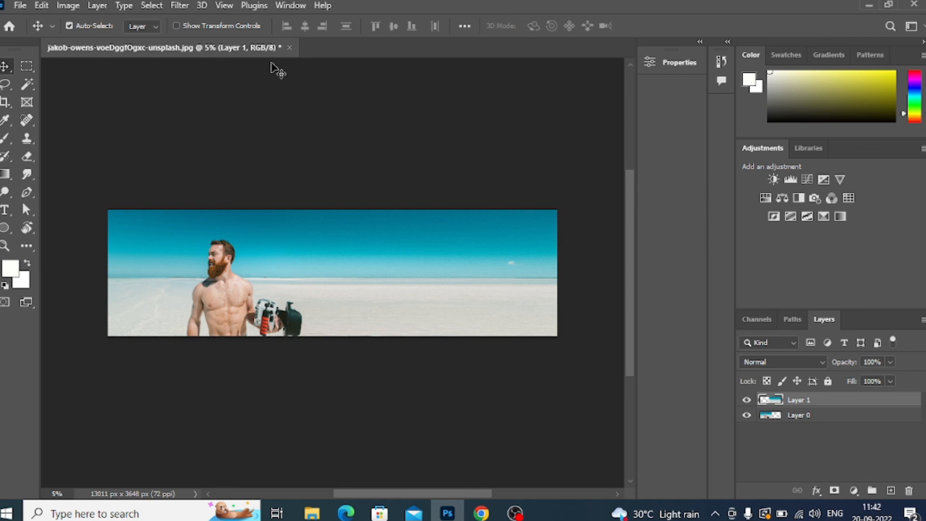
Quit the image editor with the finished panorama still open
click(922, 6)
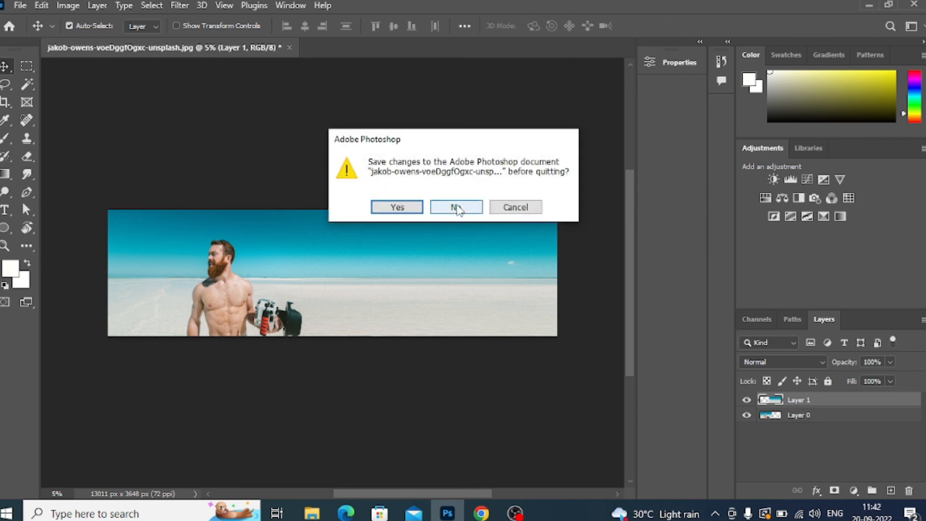